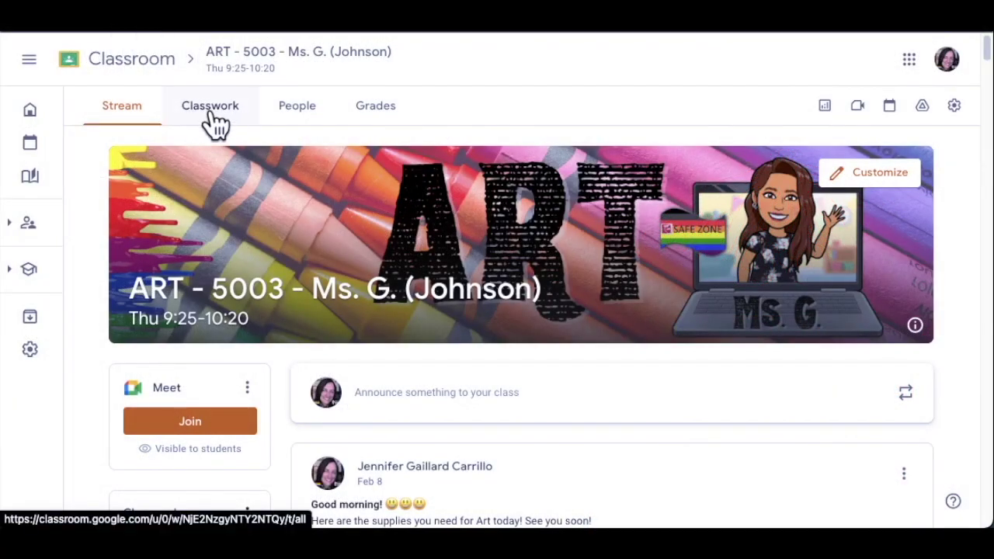
Step: Expand the Q3: Digital Contour Drawing assignment under Quarter 3 Projects in the class's Classwork
left_click(209, 115)
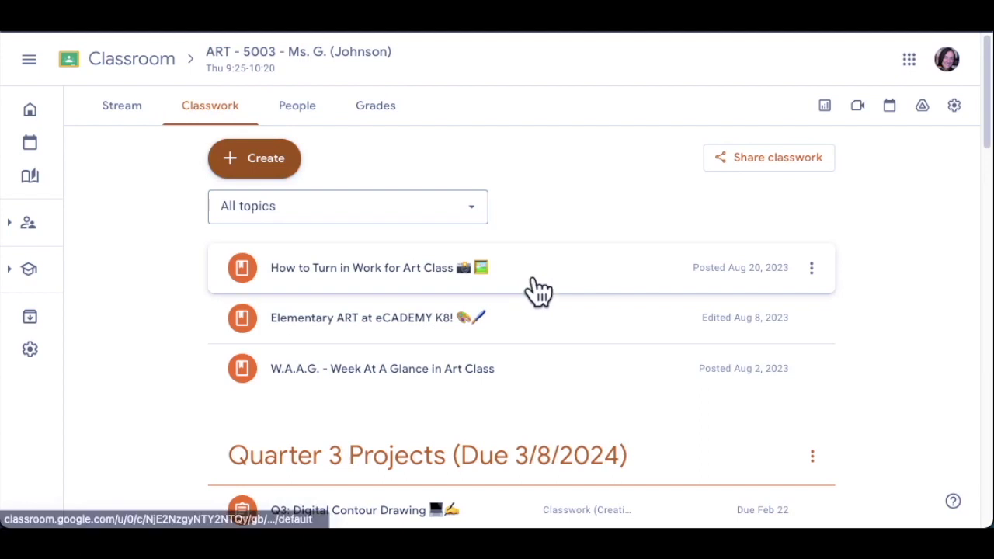
left_click(986, 64)
left_click_drag(987, 64, 987, 114)
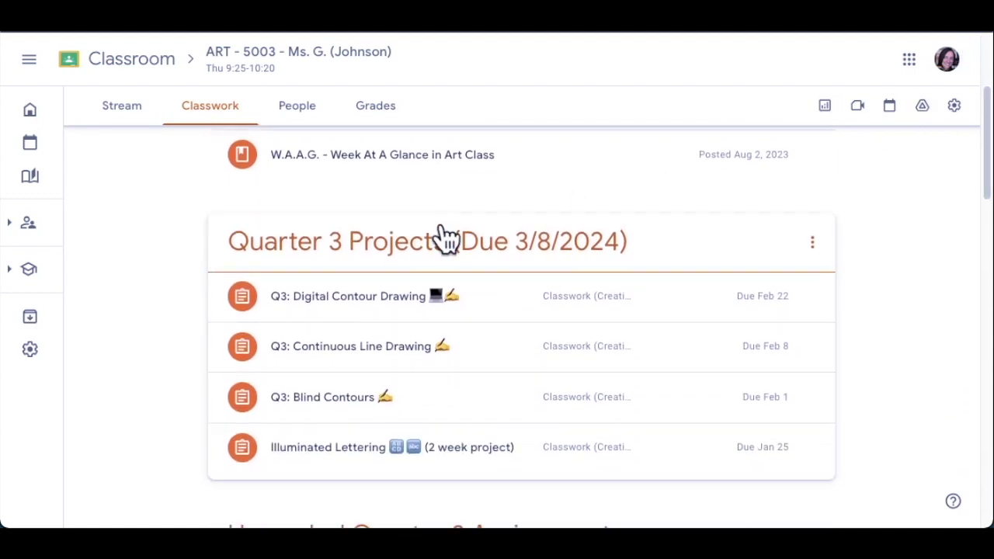
left_click(339, 302)
left_click_drag(339, 301, 340, 295)
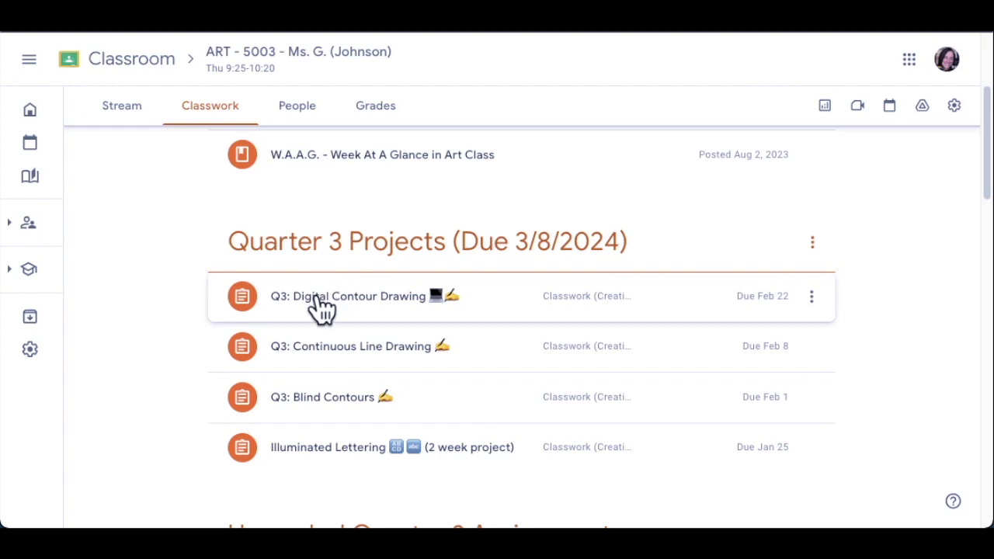
left_click(320, 309)
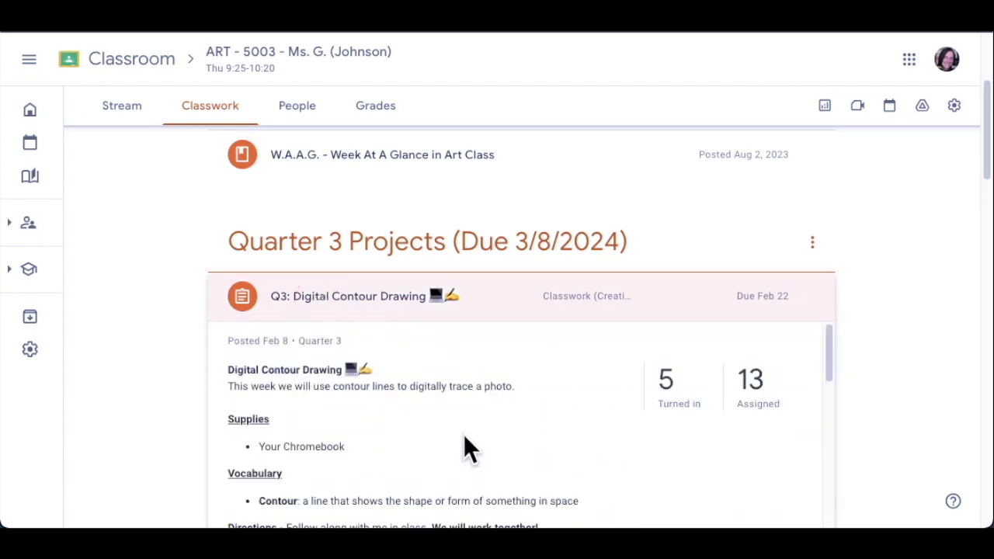
Step: Open the full instructions page of the Q3: Digital Contour Drawing assignment
scroll(464, 435, "down", 6)
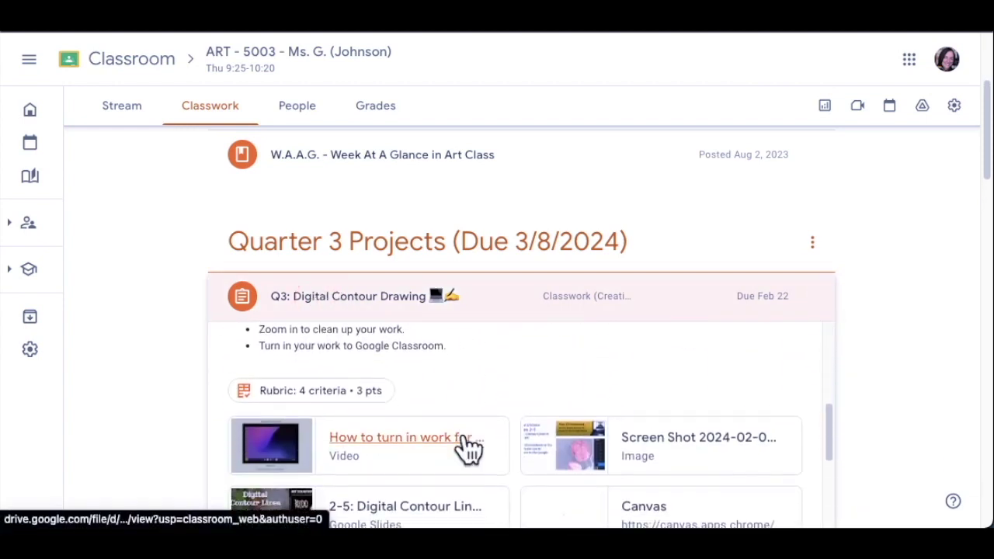
scroll(909, 285, "down", 3)
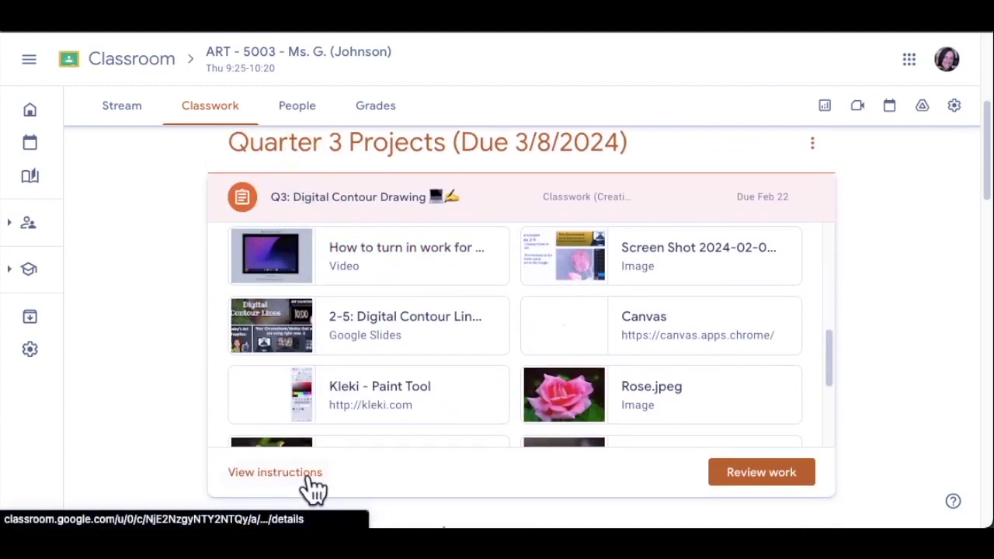
left_click(280, 489)
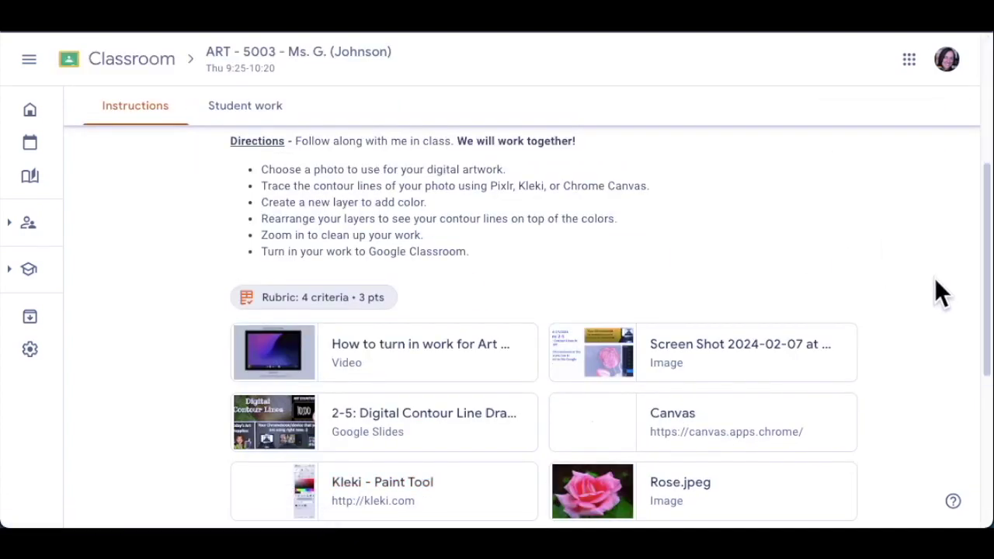
Step: Open the attached Rose.jpeg image from the assignment and save it to the Desktop
scroll(934, 319, "down", 2)
scroll(935, 319, "down", 1)
scroll(934, 319, "up", 1)
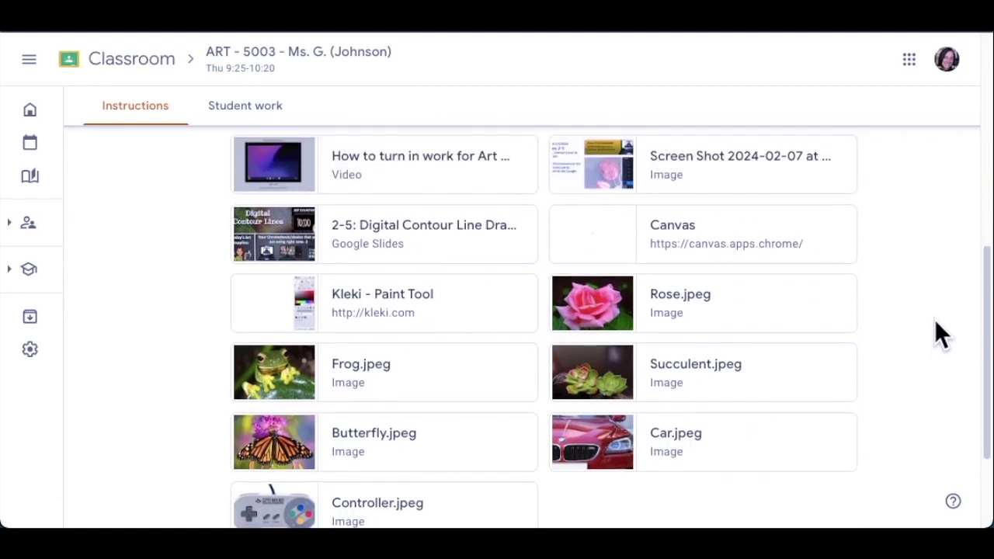
left_click(594, 309)
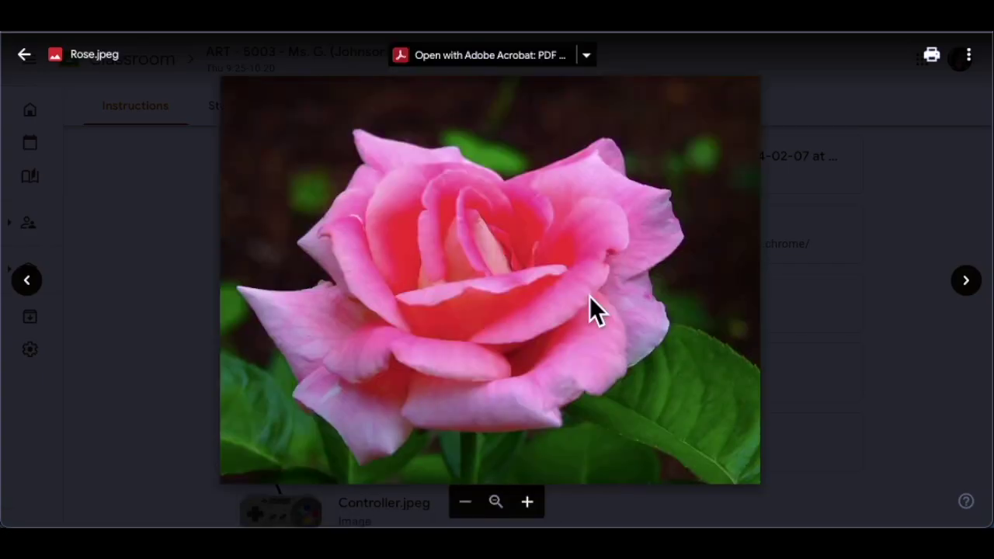
right_click(497, 260)
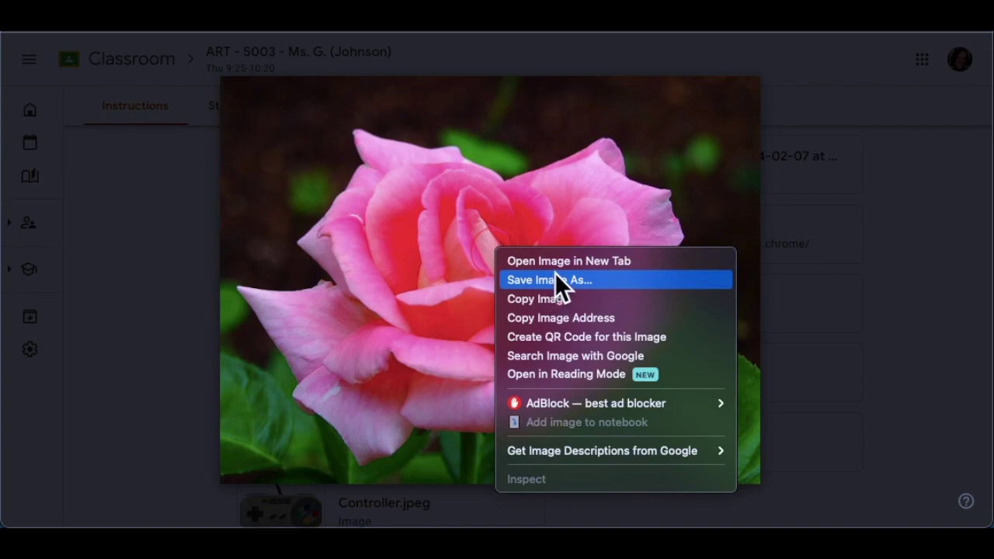
left_click(608, 281)
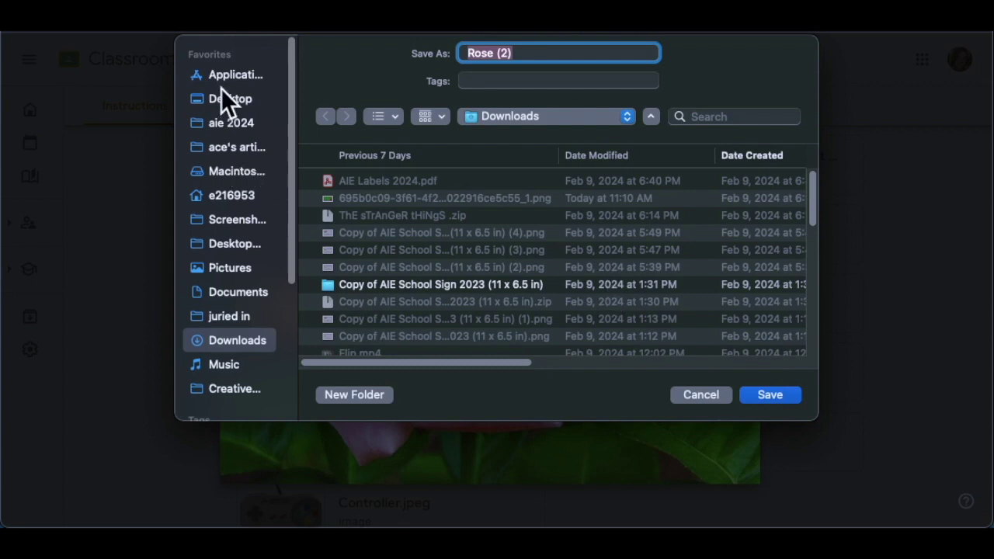
left_click(229, 99)
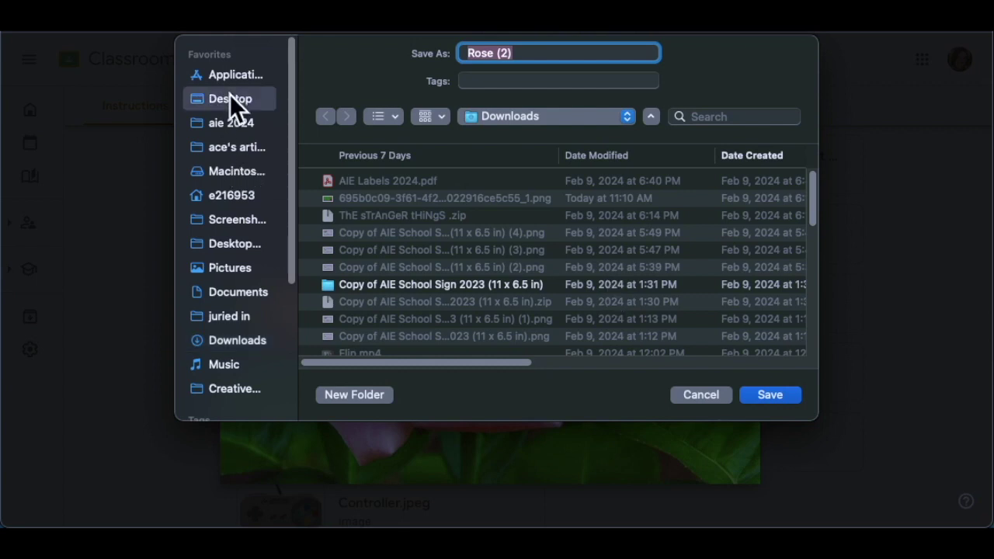
left_click(765, 395)
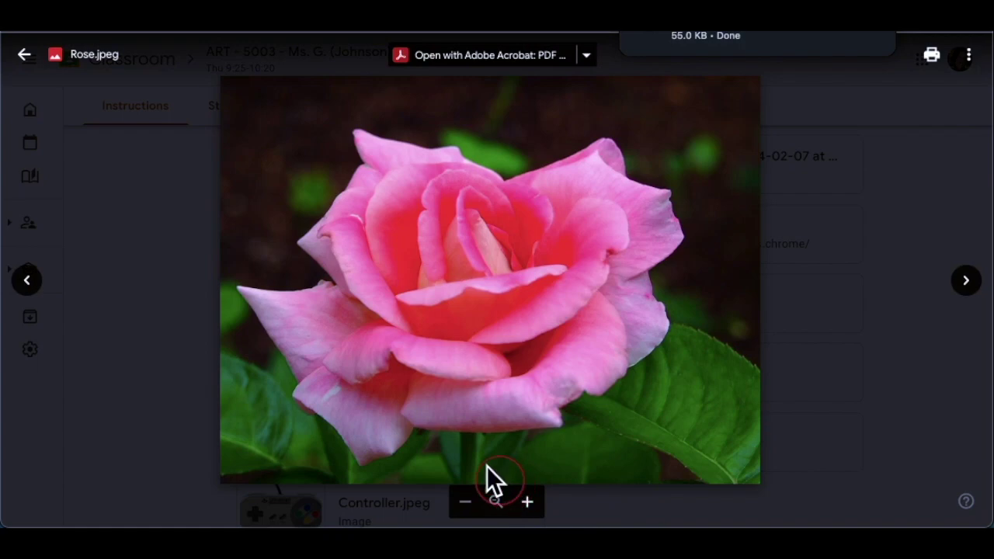
Step: Browse through the attached photos to Car.jpeg and save that image to the Desktop
left_click(968, 289)
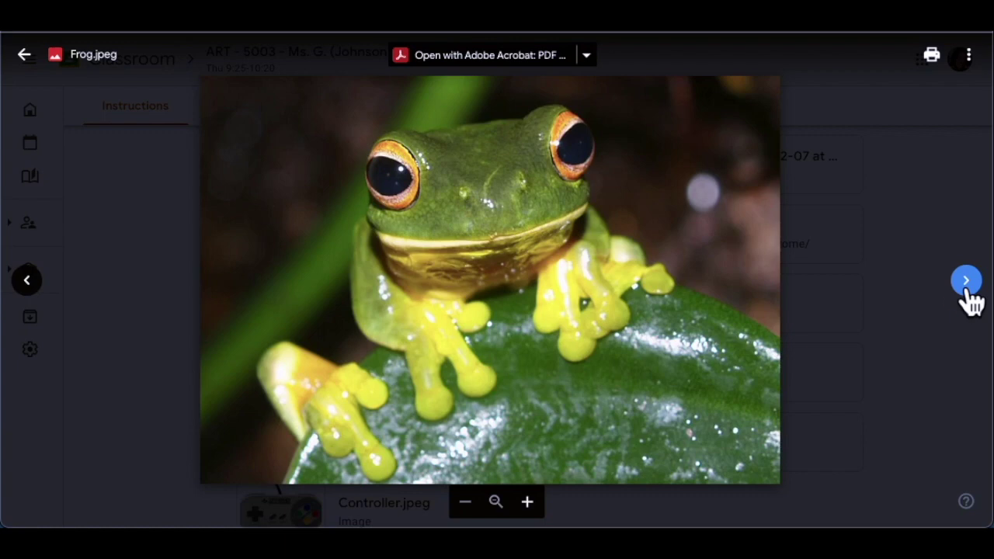
left_click(968, 289)
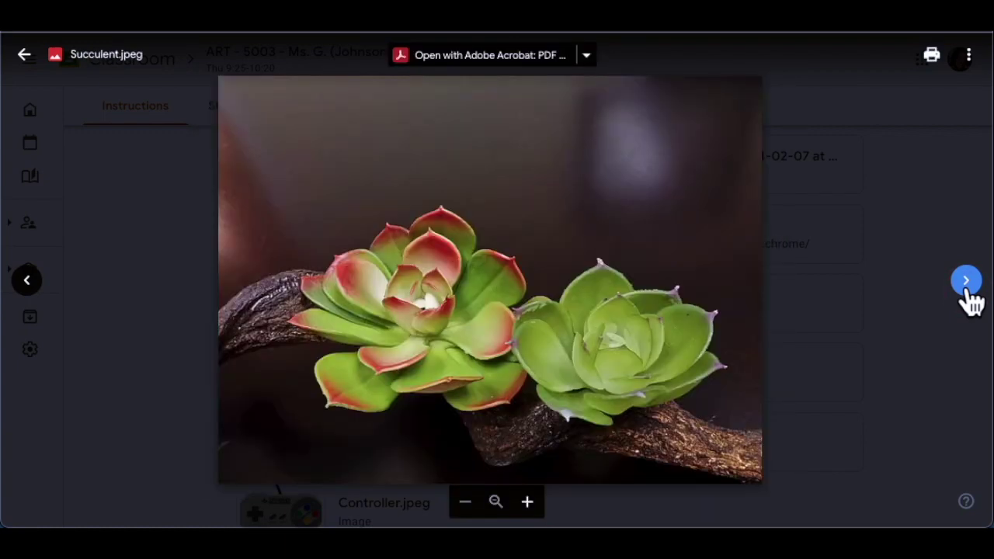
left_click(968, 289)
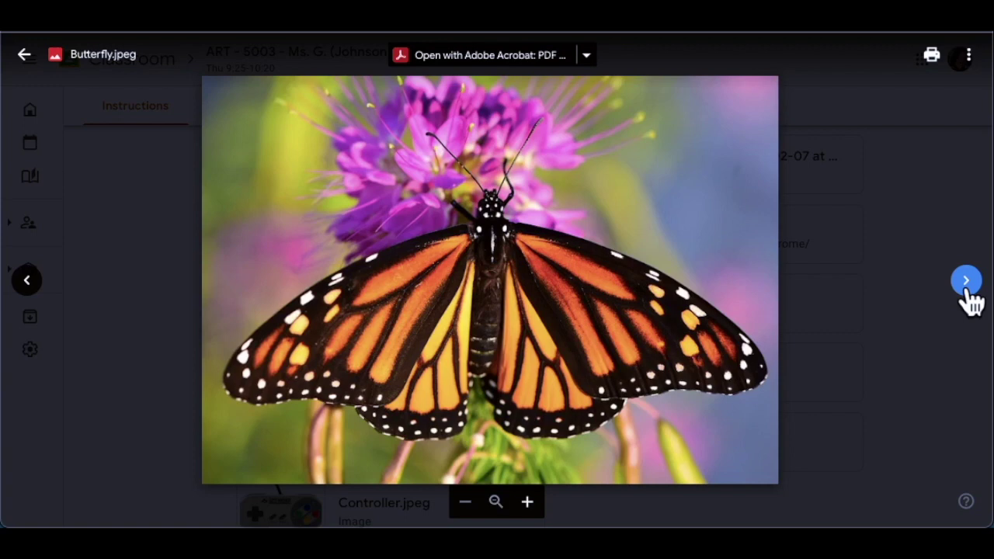
left_click(967, 289)
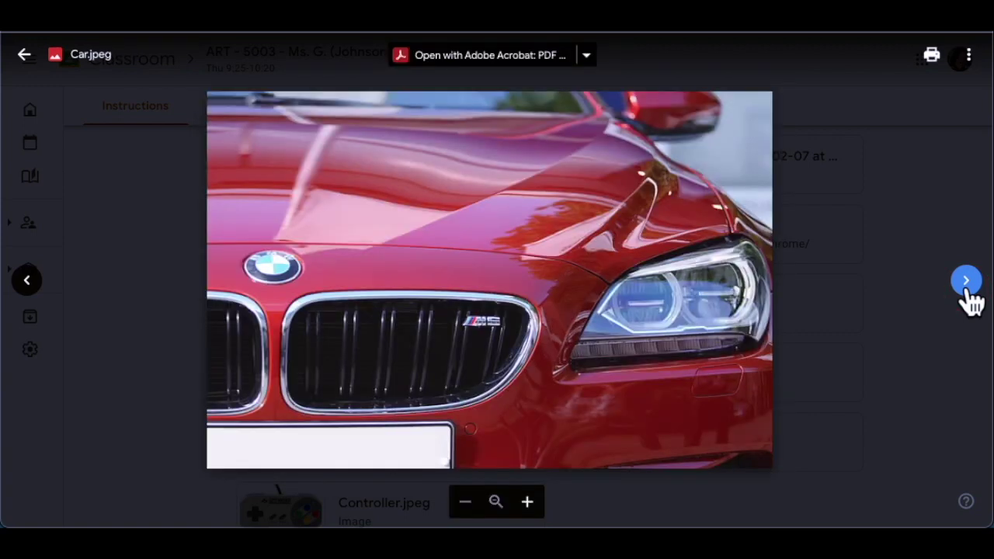
right_click(447, 252)
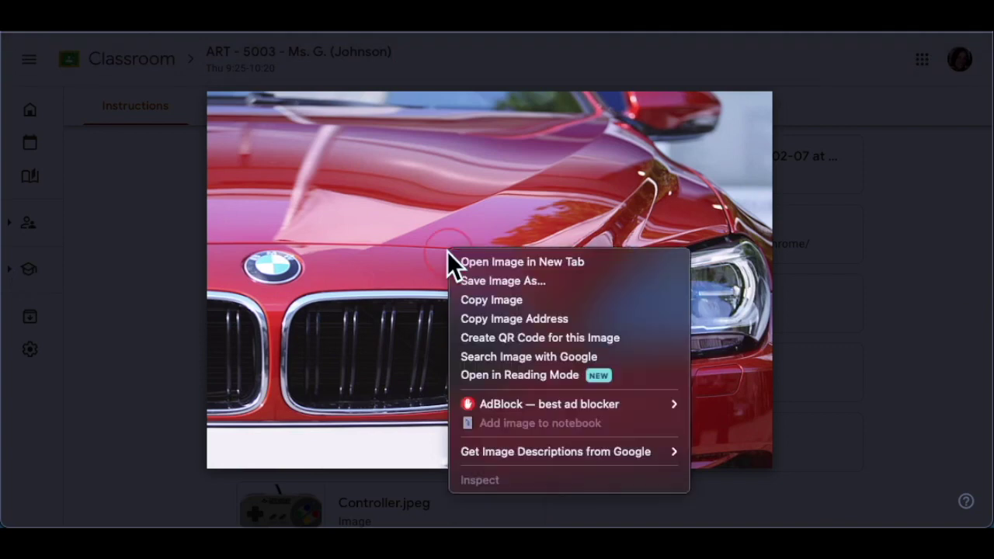
left_click(568, 281)
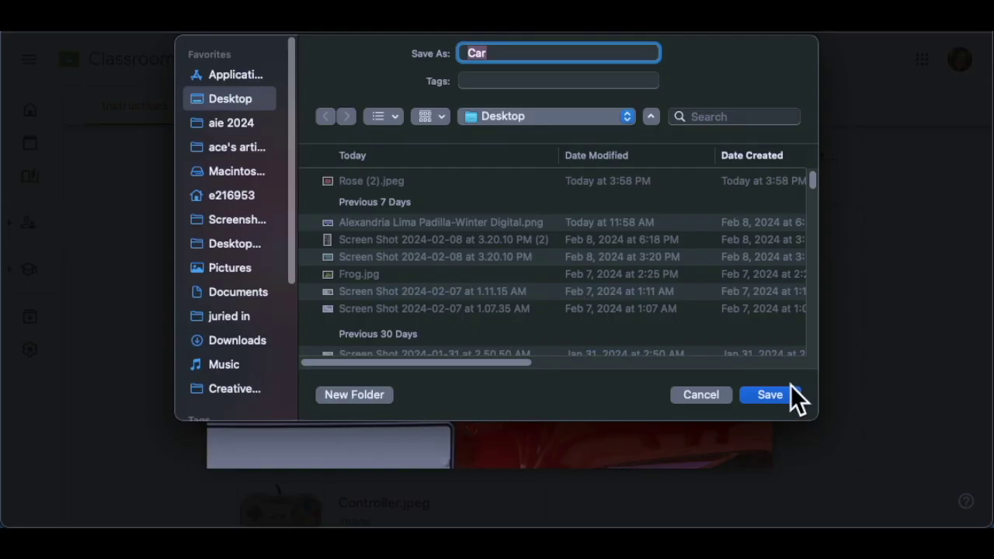
left_click(791, 388)
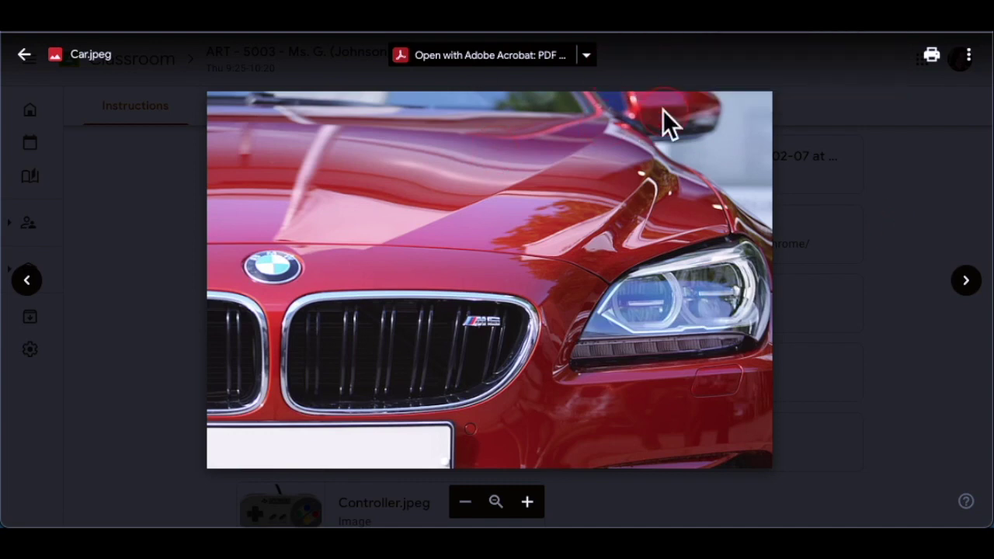
Step: Close the photo preview and switch to the Canvas drawing app linked in the assignment's attachments
left_click(901, 245)
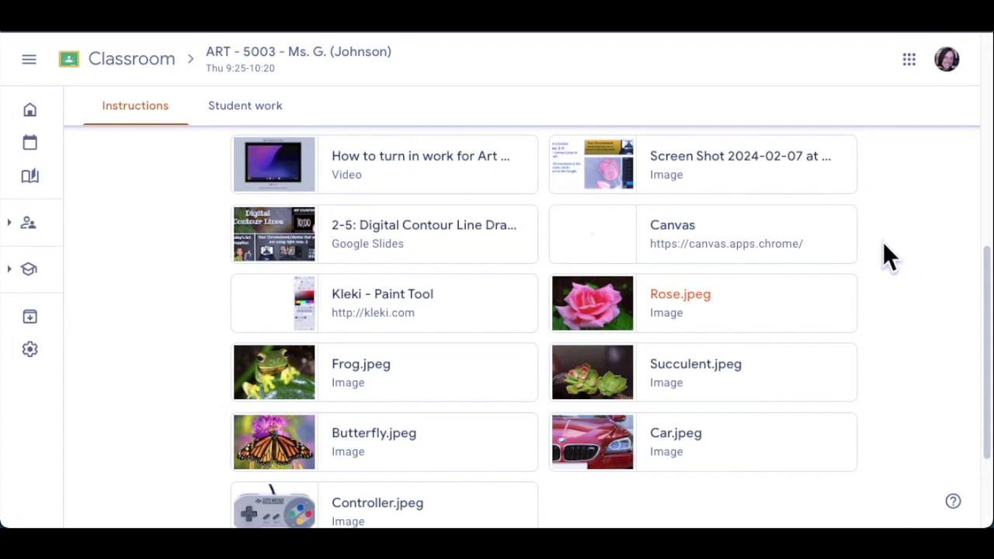
left_click(598, 239)
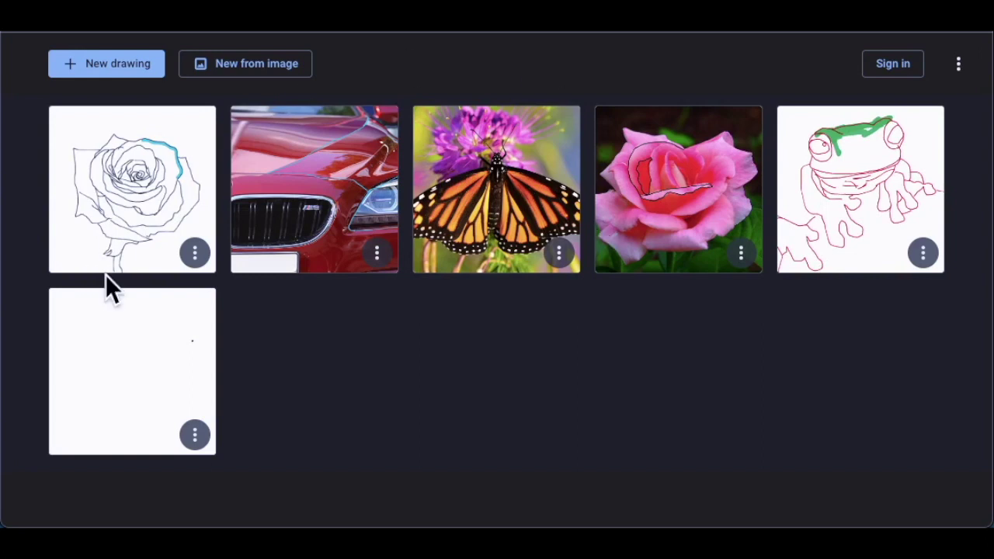
left_click(134, 367)
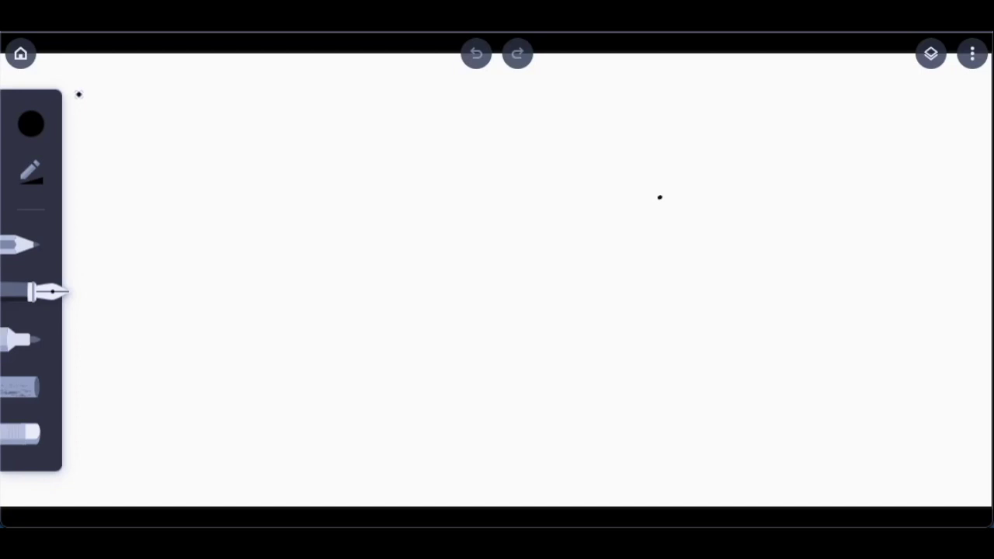
left_click(21, 56)
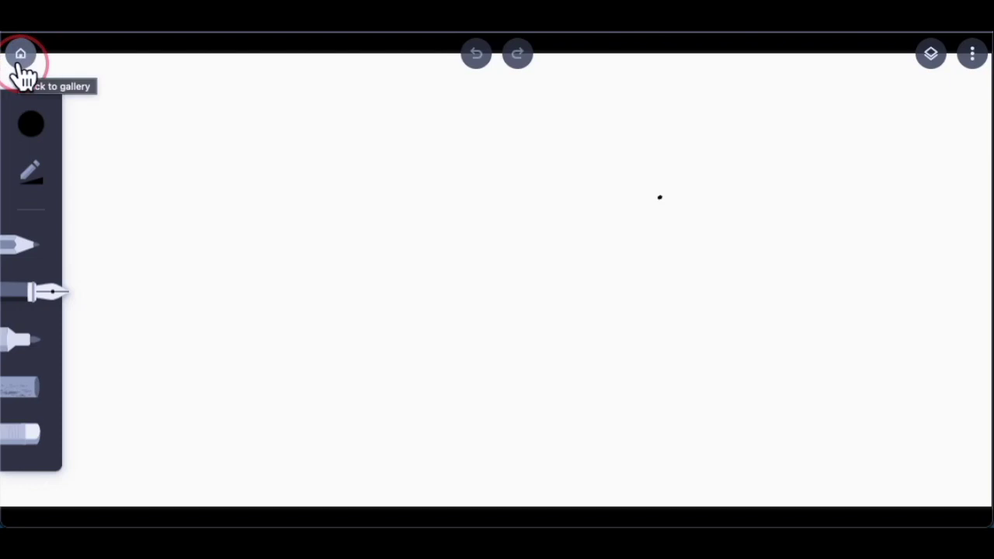
left_click(22, 64)
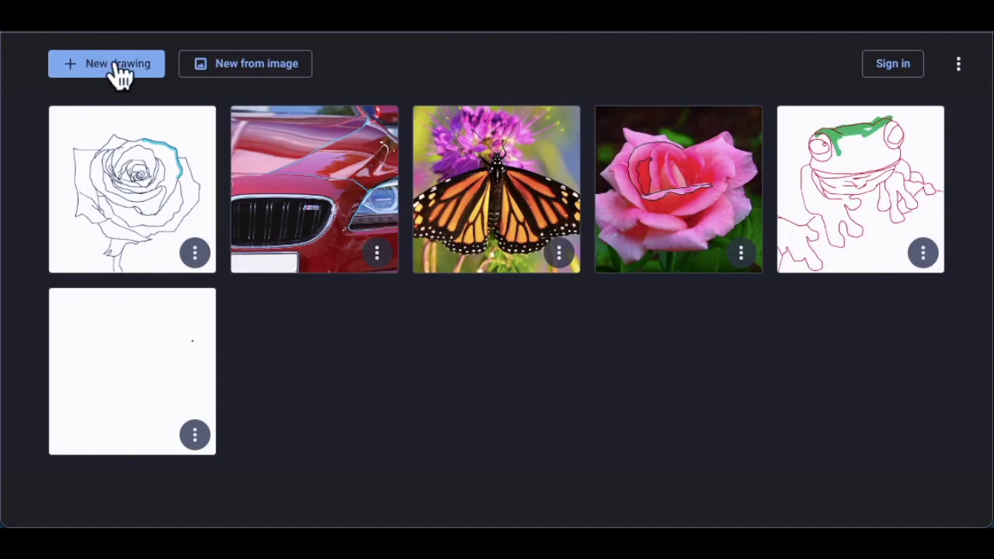
Step: Create a new drawing from the image Butterfly.jpeg in the Downloads folder
left_click(257, 67)
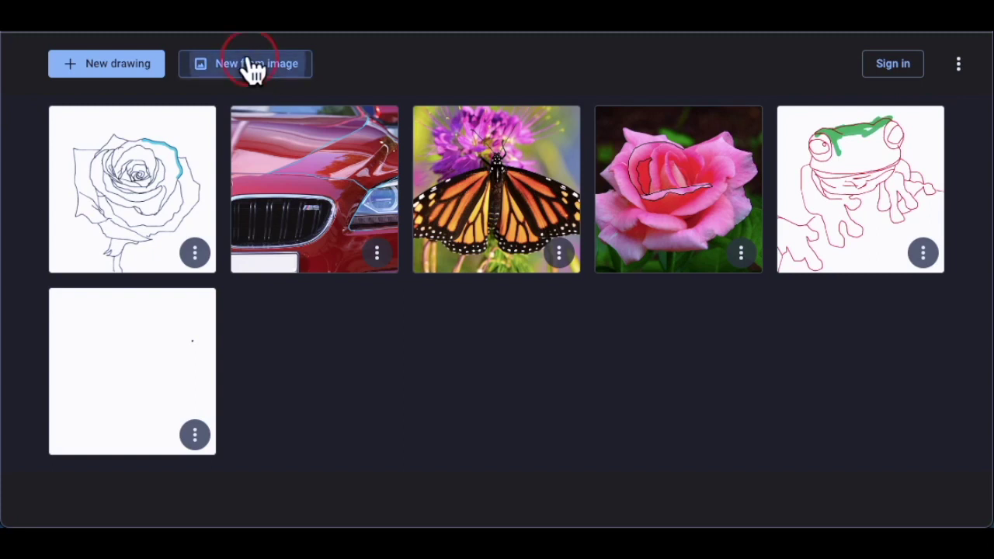
left_click(254, 66)
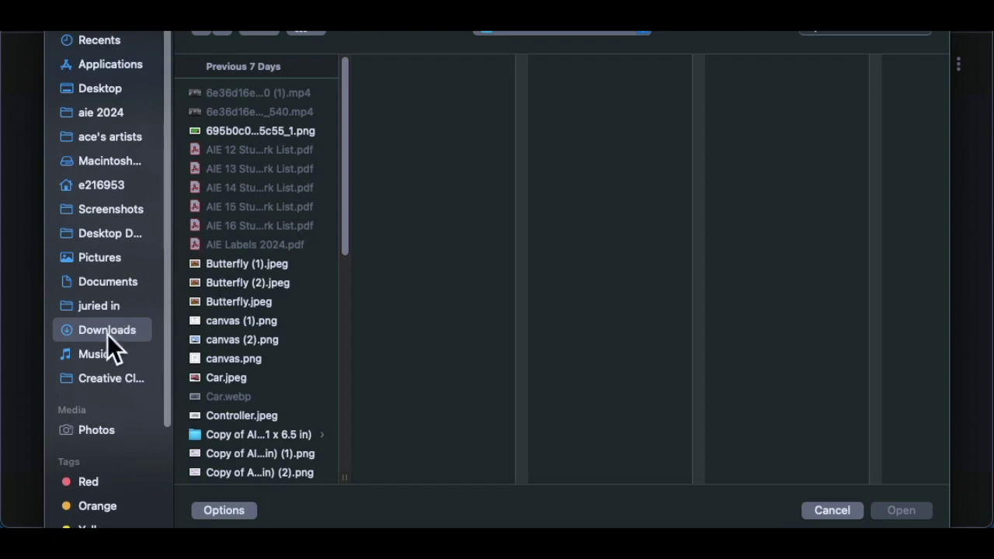
left_click(220, 301)
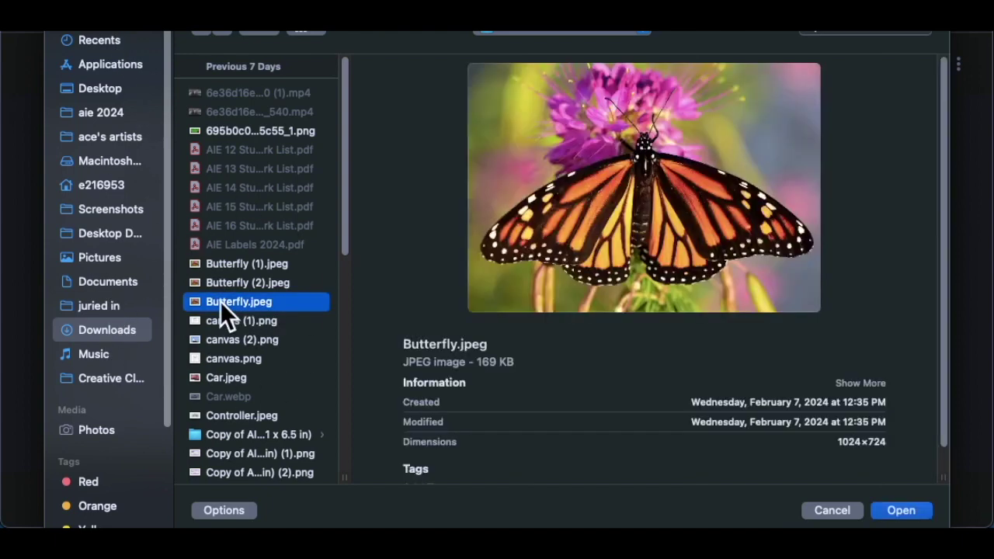
left_click(921, 512)
Step: Select the pen tool and set its color to dark red from the palette
left_click(42, 299)
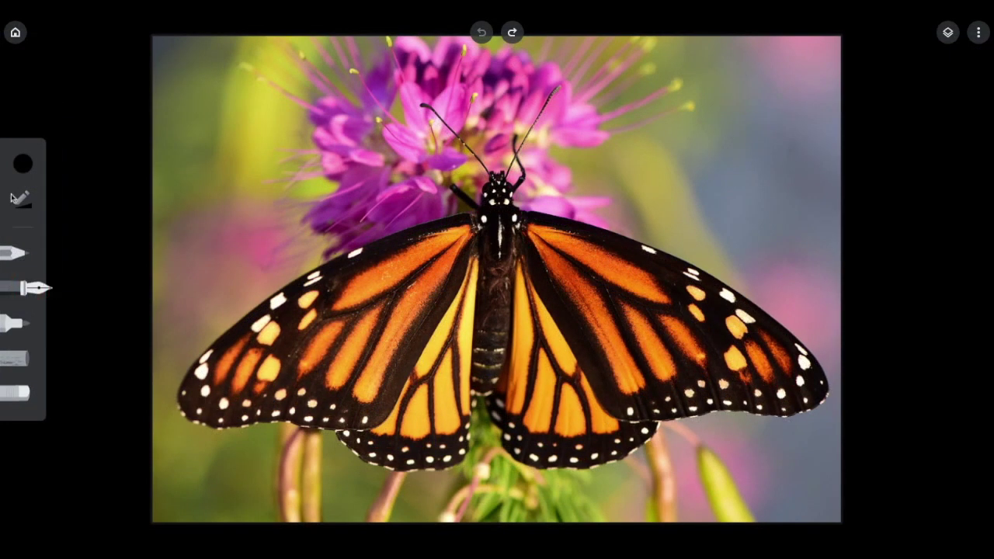
left_click(24, 165)
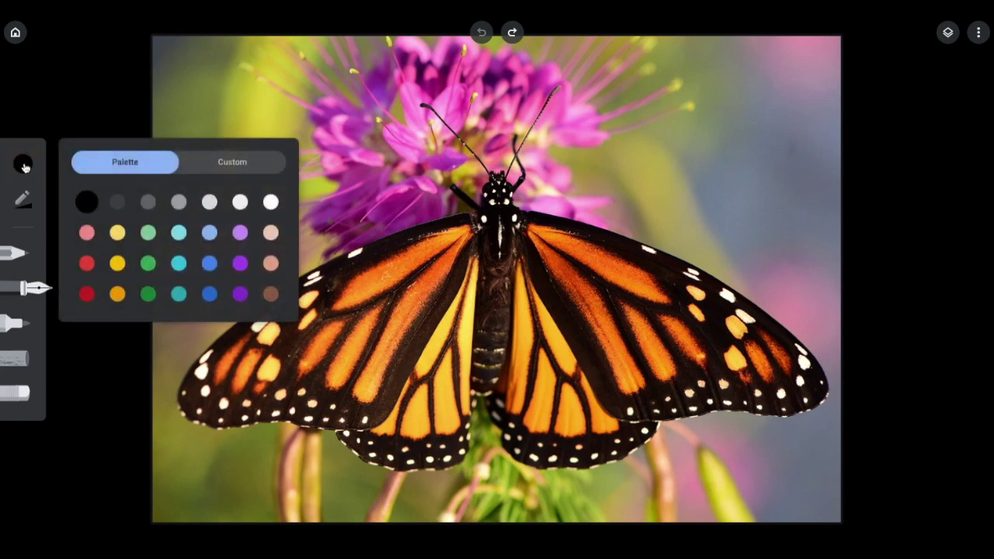
left_click(86, 296)
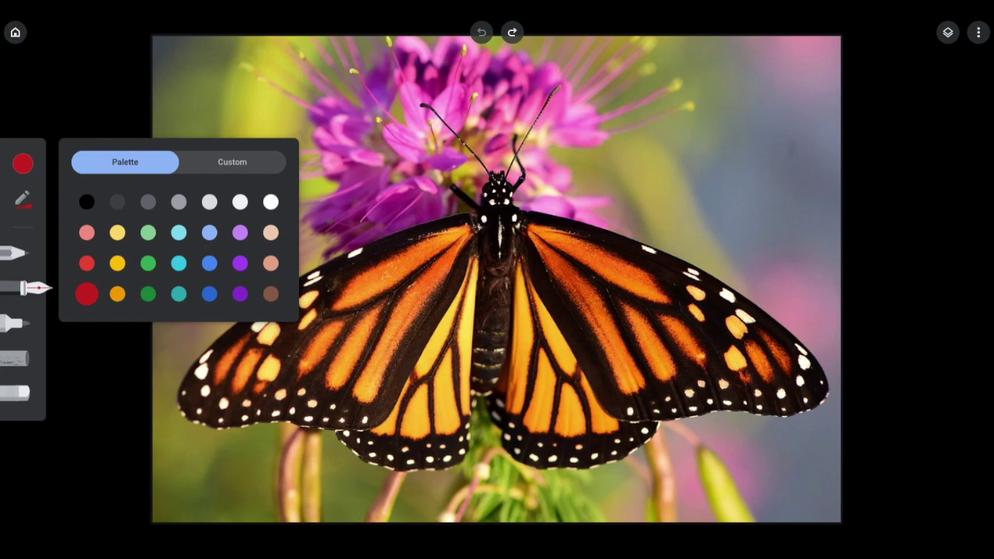
key("Escape")
Step: Trace the outer contour of the butterfly's left forewing in dark red, from the body around the wing tip and back
left_click_drag(432, 222, 357, 248)
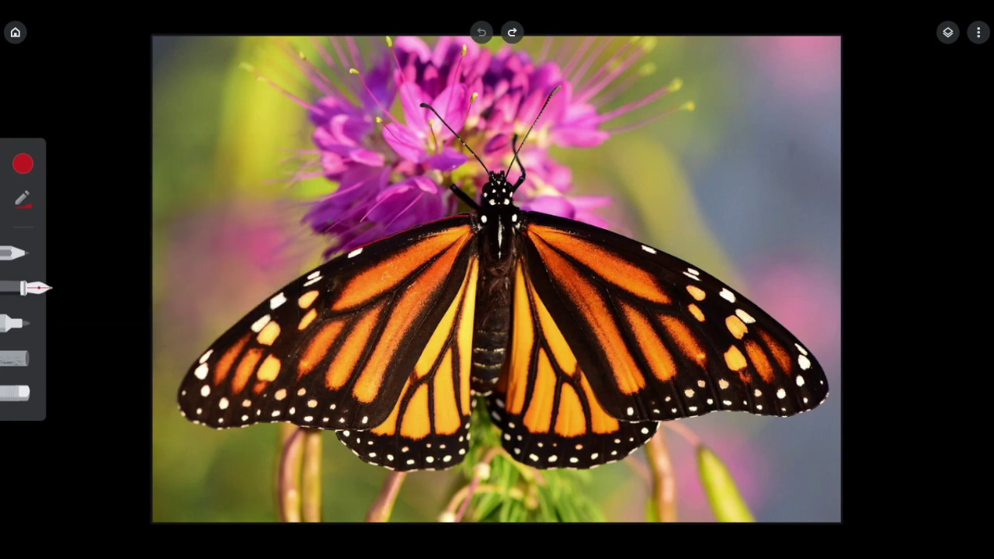
left_click_drag(306, 273, 211, 346)
left_click_drag(209, 425, 236, 431)
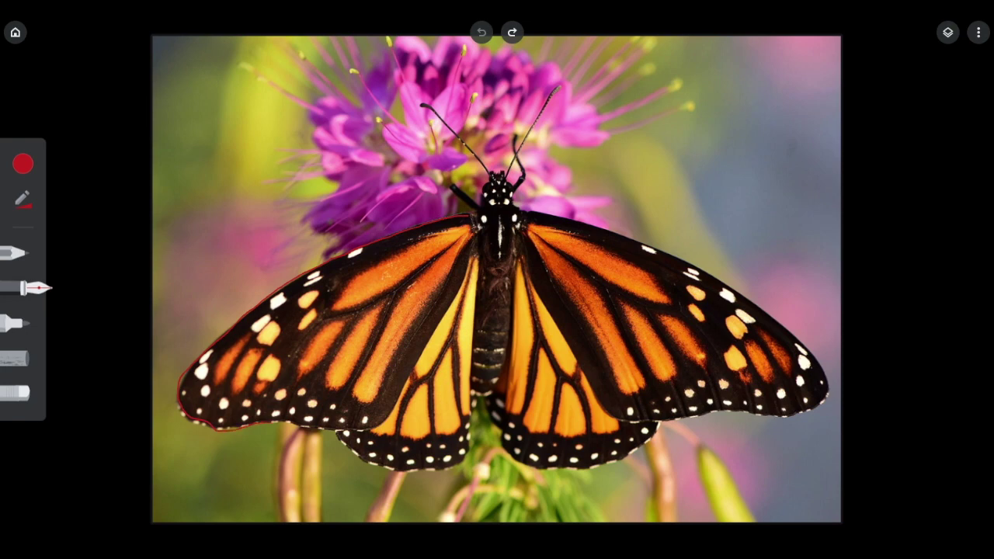
left_click_drag(298, 423, 339, 426)
left_click_drag(400, 380, 466, 264)
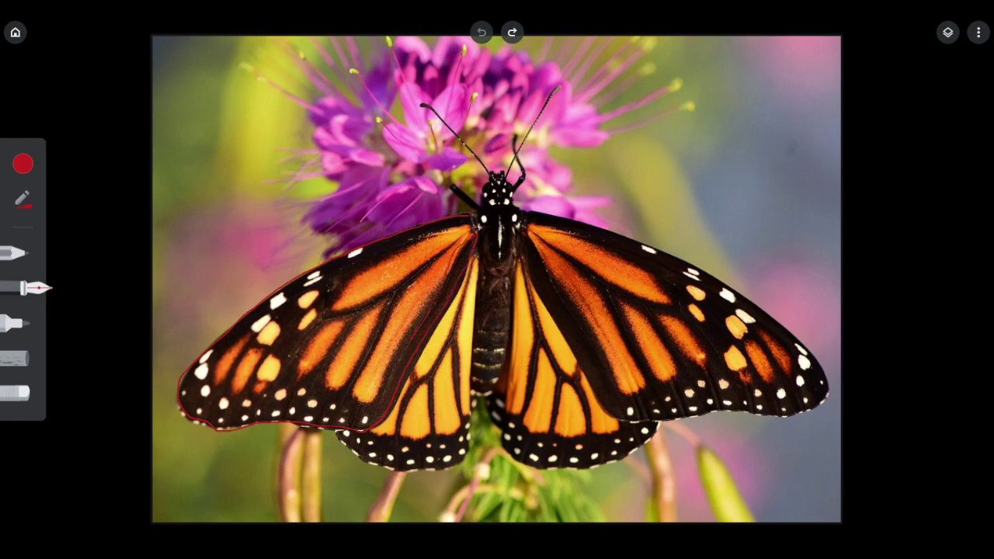
Step: Trace the contours of the long orange cells inside the left forewing
left_click_drag(354, 404, 409, 291)
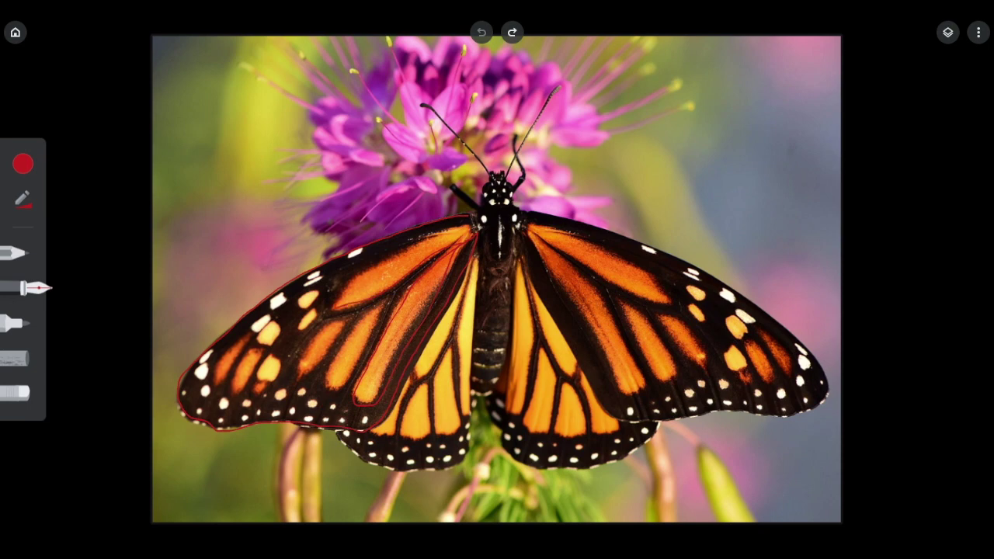
left_click_drag(398, 261, 460, 229)
key("ctrl+shift+z")
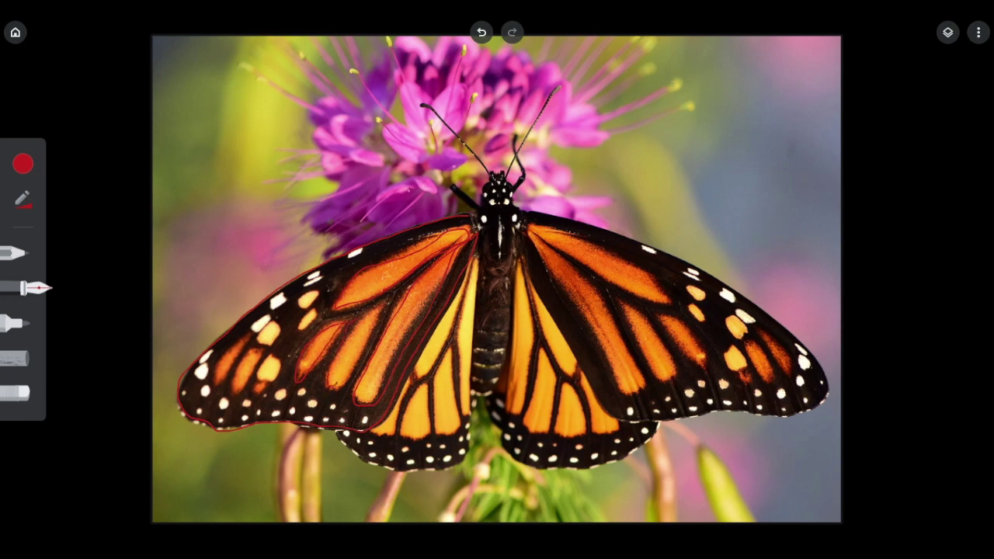
Step: Undo and redo the last stroke, and trace the remaining wing outlines, cells, spots, body and antennae
left_click(481, 32)
left_click(511, 32)
mouse_move(258, 365)
left_mouse_down()
mouse_move(266, 380)
mouse_move(271, 359)
left_mouse_up()
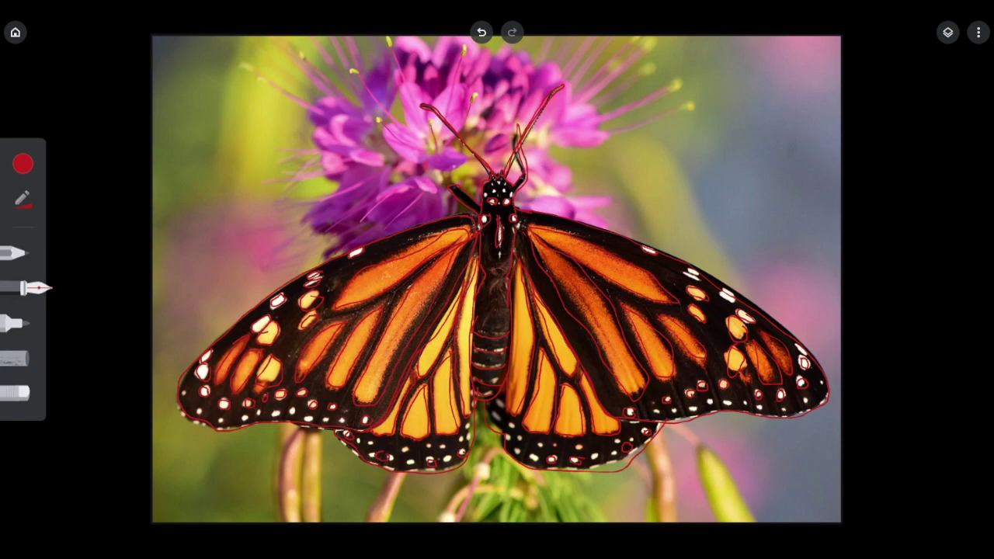
Step: Add a new layer and place it between the contour line layer and the butterfly photo
left_click(947, 32)
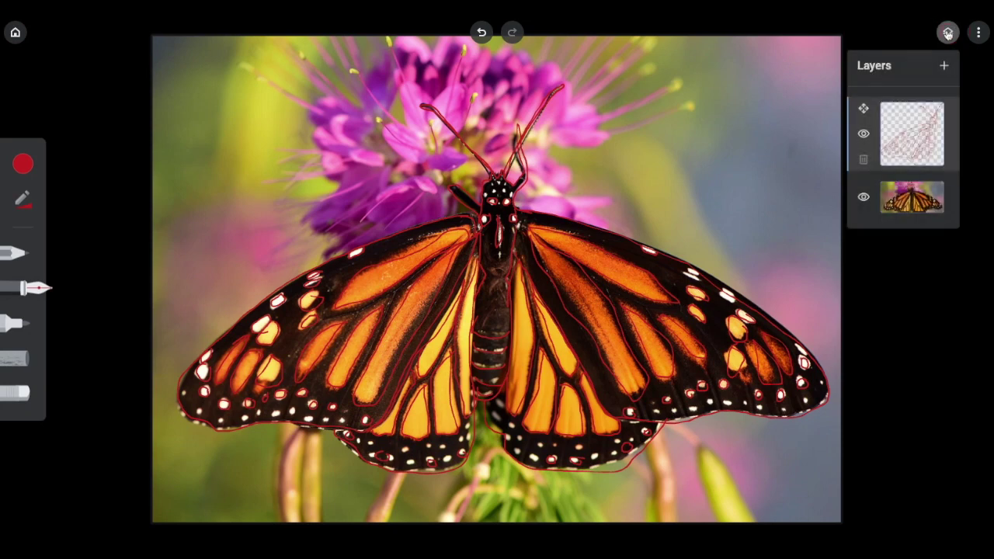
left_click(948, 32)
left_click(948, 32)
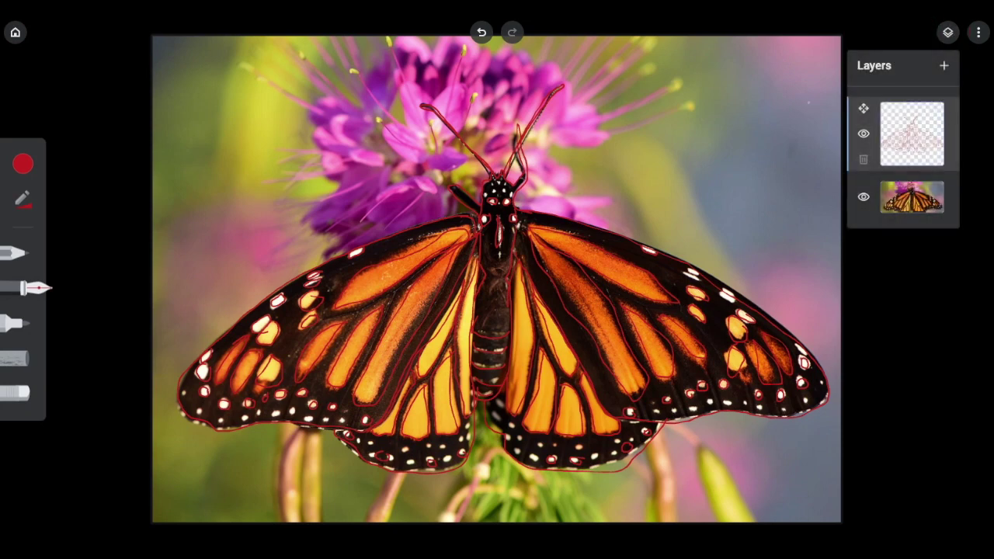
left_click(945, 68)
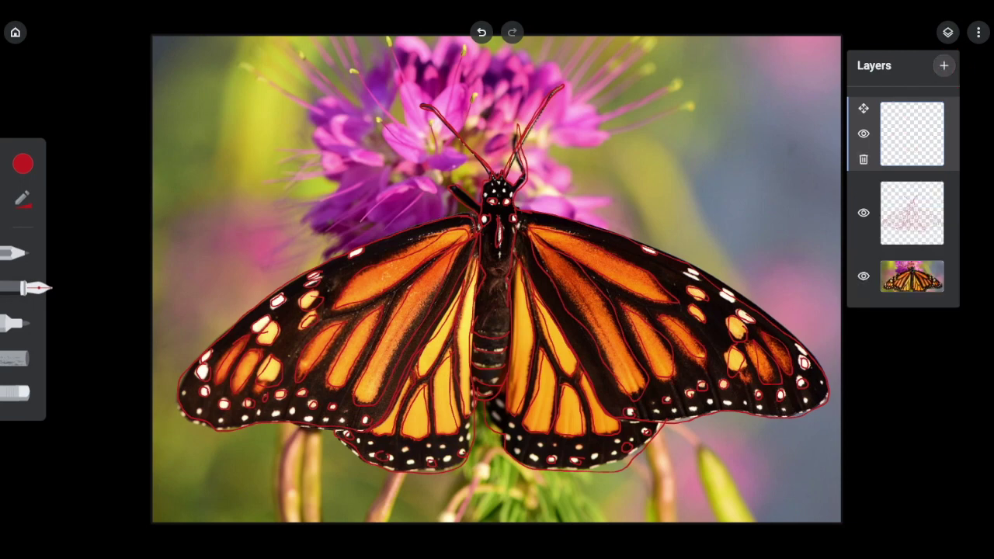
left_click(899, 198)
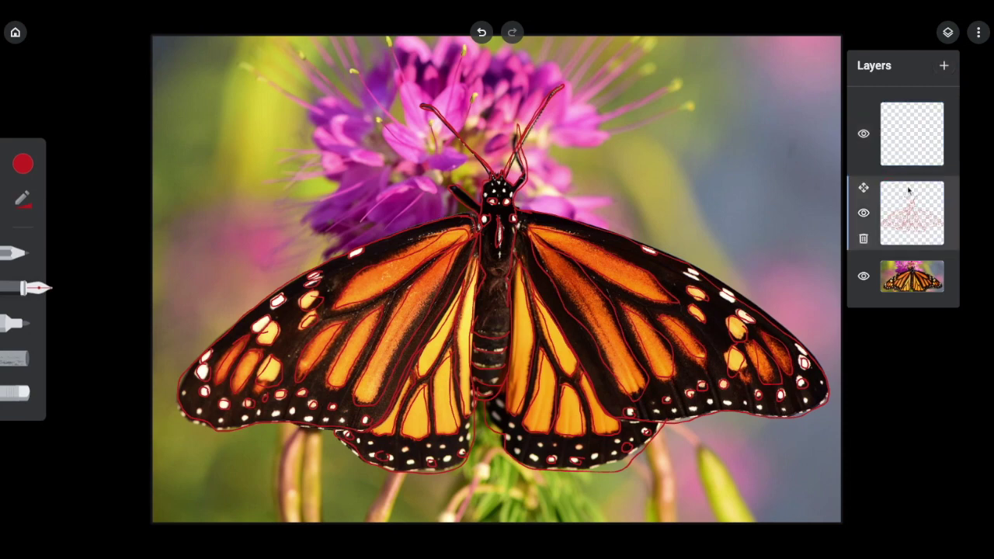
left_click_drag(869, 197, 867, 188)
left_click_drag(907, 118, 908, 200)
Step: Select the marker in turquoise from the palette and set its size and opacity to maximum
left_click(19, 167)
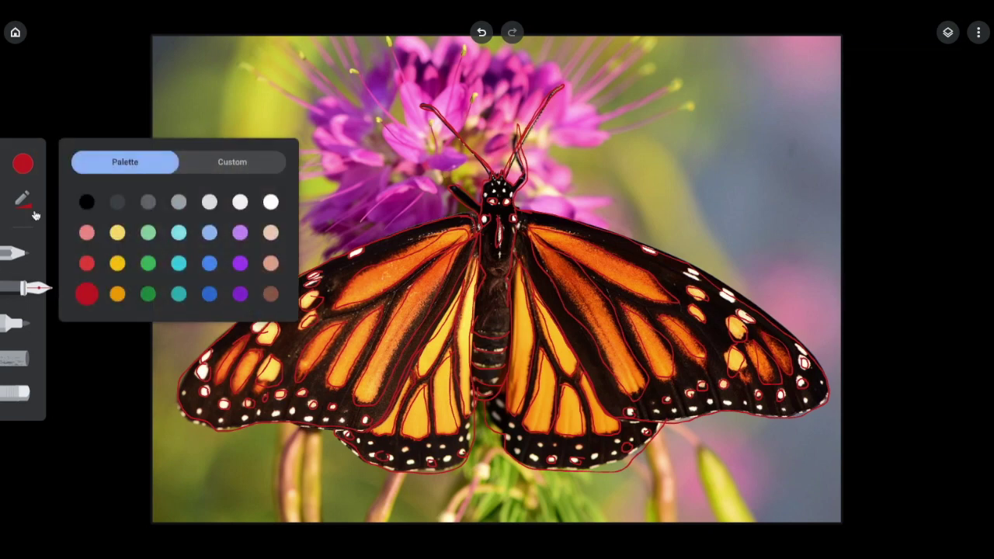
left_click(181, 264)
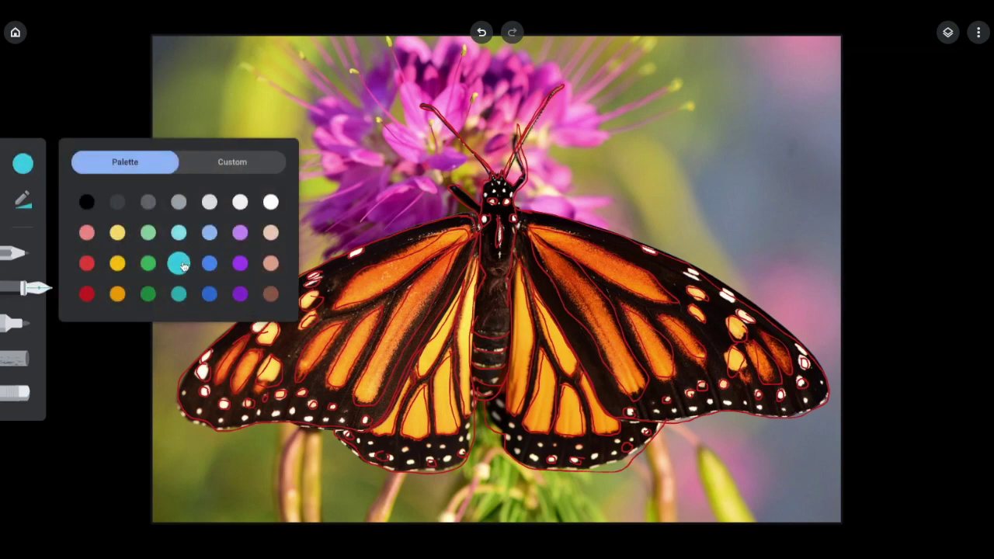
left_click(16, 331)
left_click(21, 196)
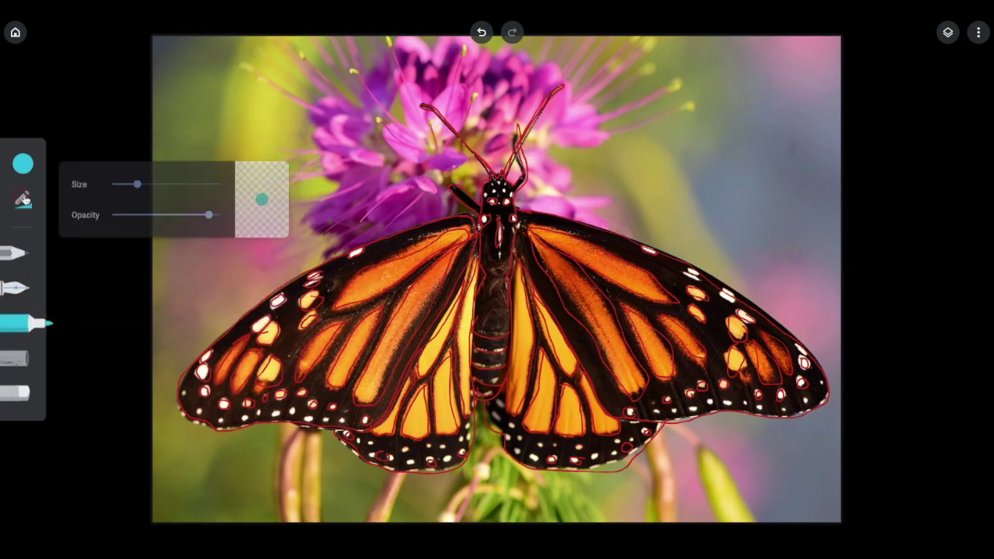
mouse_move(133, 187)
left_mouse_down()
mouse_move(220, 185)
mouse_move(219, 215)
left_mouse_up()
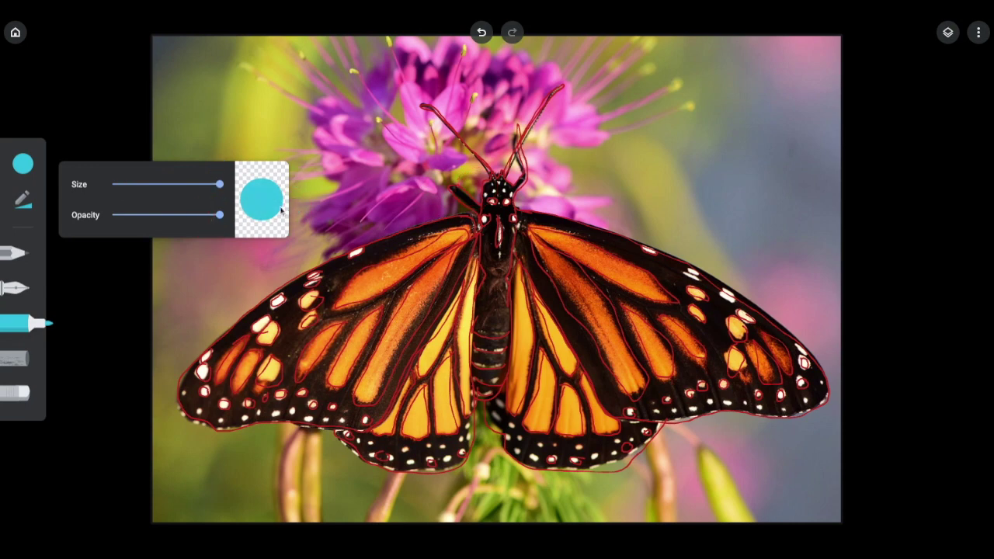
left_click(34, 326)
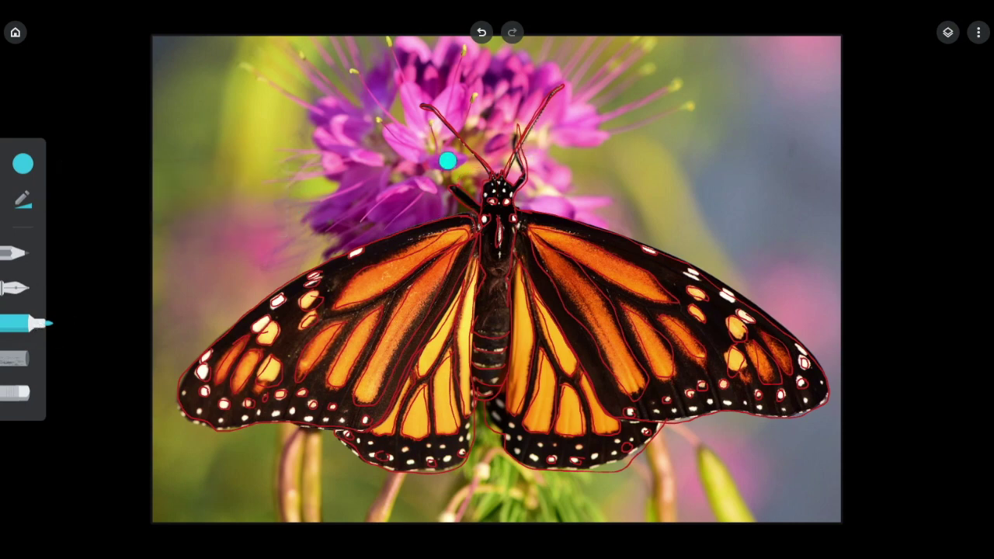
Step: Paint the whole layer beneath the contour lines solid turquoise so that it covers the butterfly photo
mouse_move(397, 195)
left_mouse_down()
mouse_move(777, 46)
mouse_move(179, 272)
left_mouse_up()
mouse_move(397, 196)
left_mouse_down()
mouse_move(637, 388)
mouse_move(342, 474)
mouse_move(155, 466)
mouse_move(835, 171)
left_mouse_up()
mouse_move(194, 186)
left_mouse_down()
mouse_move(835, 62)
mouse_move(327, 43)
mouse_move(257, 74)
mouse_move(160, 62)
left_mouse_up()
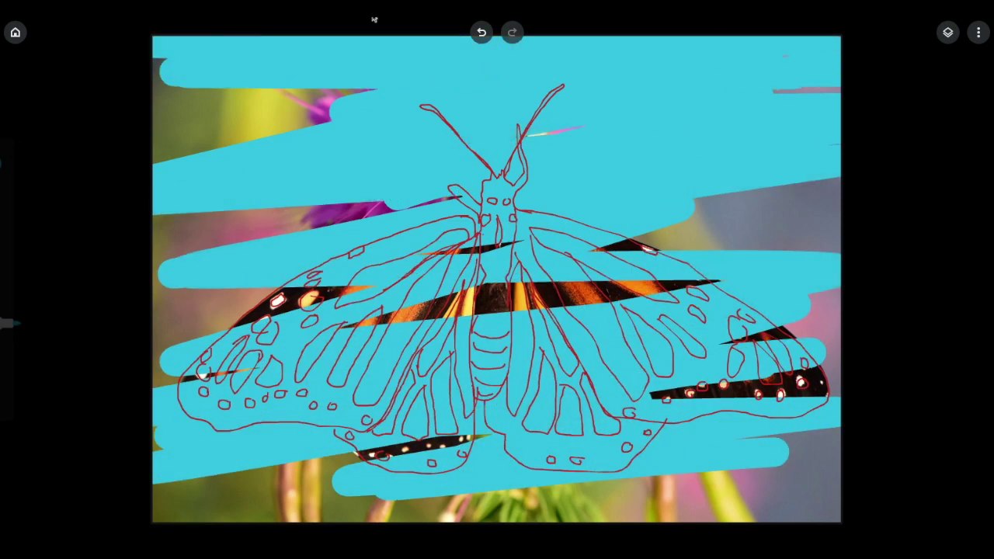
left_click_drag(373, 94, 159, 101)
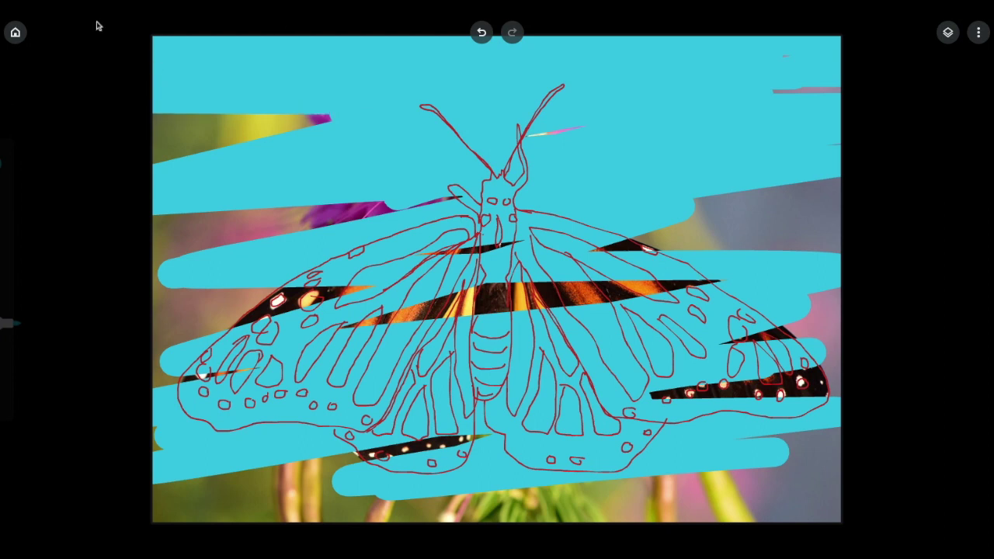
left_click_drag(769, 90, 842, 91)
left_click_drag(839, 206, 520, 295)
left_click_drag(839, 319, 653, 392)
left_click_drag(838, 451, 683, 512)
left_click_drag(839, 482, 753, 513)
mouse_move(839, 501)
left_mouse_down()
mouse_move(357, 501)
mouse_move(420, 517)
left_mouse_up()
left_click_drag(839, 458, 804, 458)
left_click_drag(839, 365, 741, 392)
left_click_drag(839, 294, 722, 342)
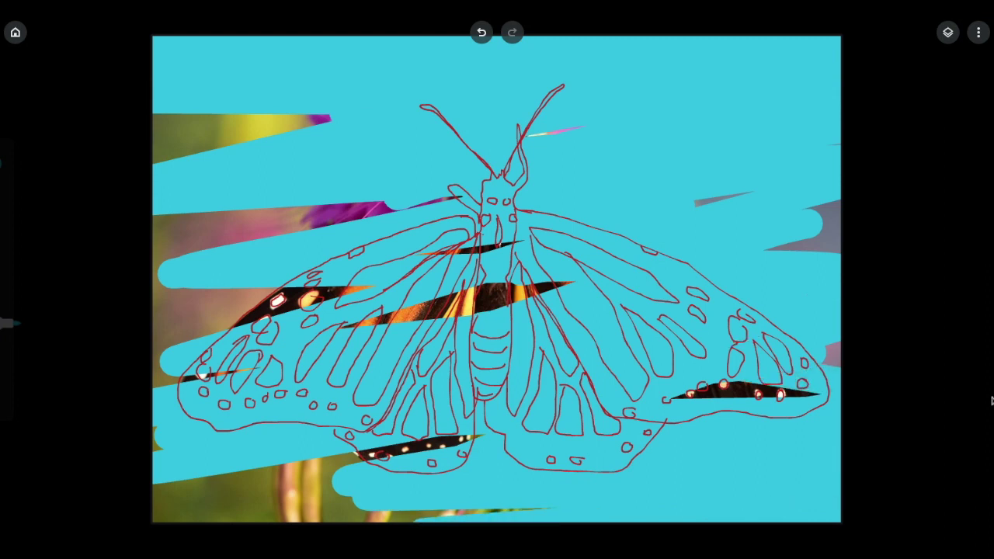
left_click_drag(839, 349, 671, 398)
left_click_drag(839, 218, 695, 198)
left_click_drag(769, 245, 980, 235)
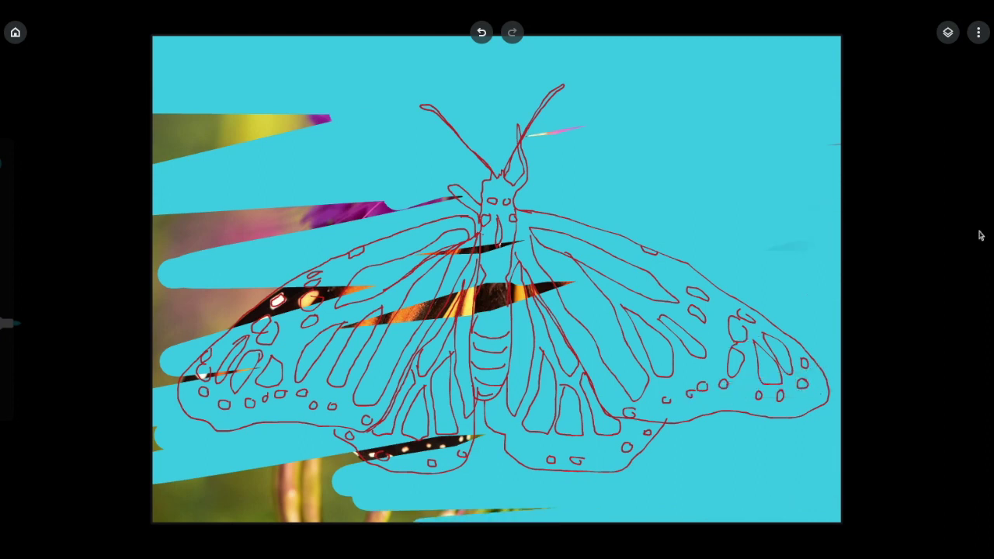
left_click_drag(583, 128, 525, 136)
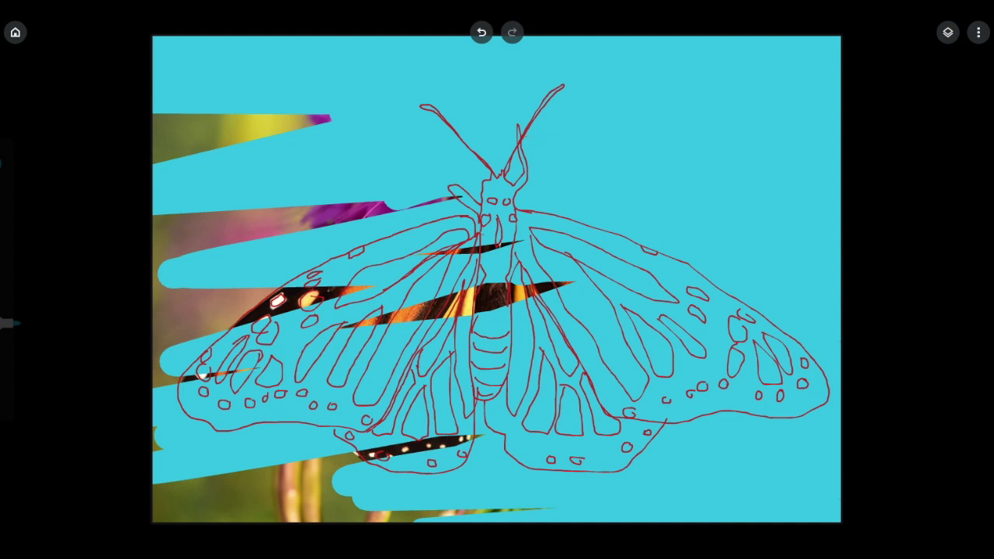
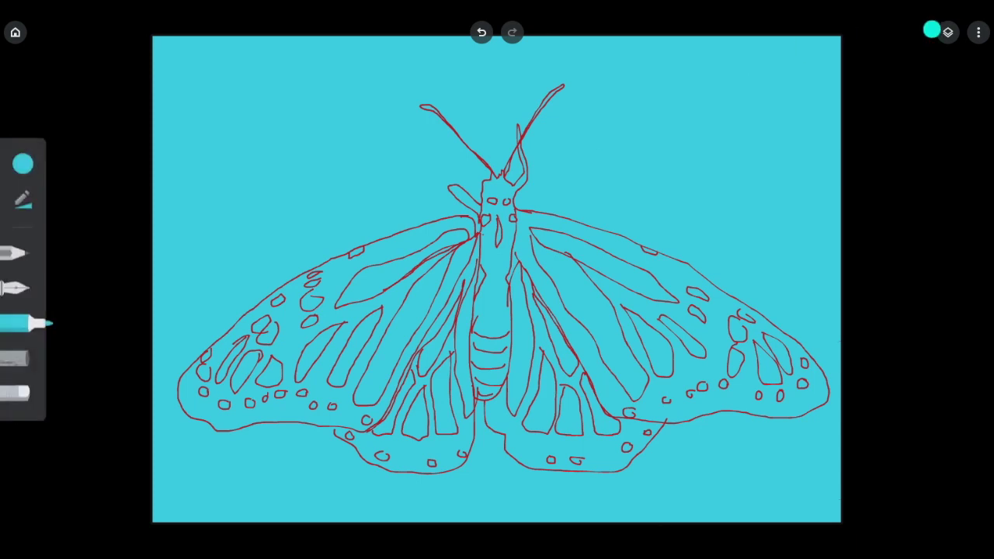
left_click(947, 33)
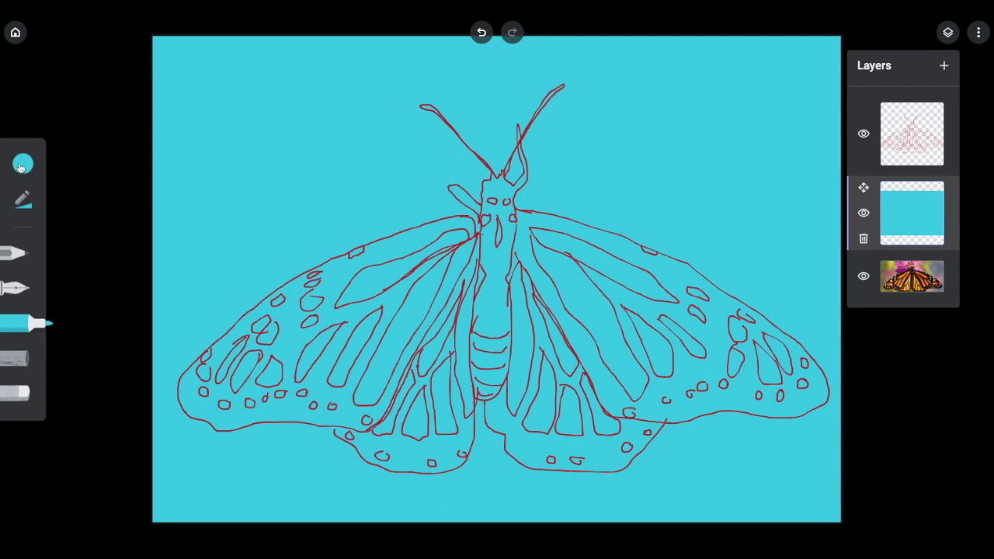
left_click(22, 165)
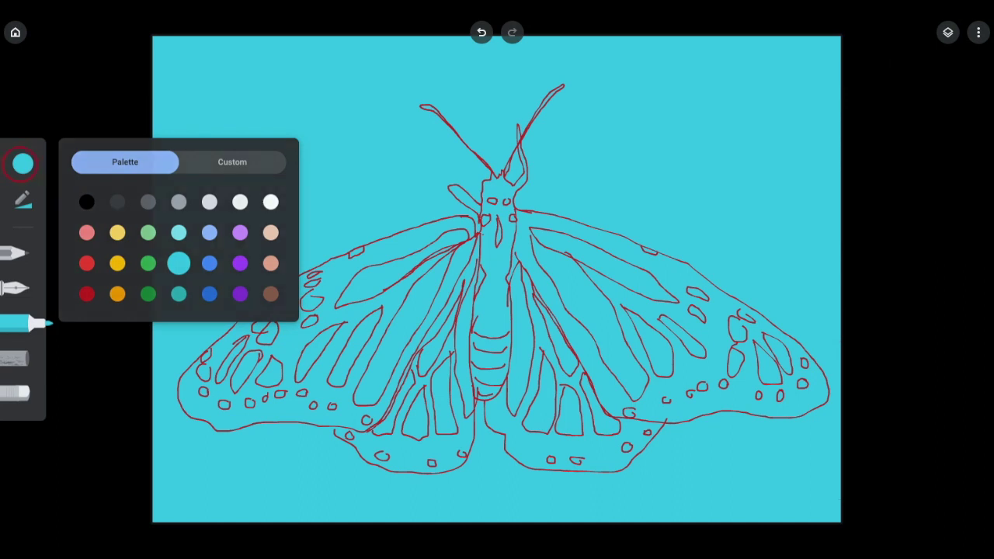
left_click(665, 93)
Step: Hide the butterfly photo and turquoise layers, and save the transparent contour drawing as an image
left_click(947, 32)
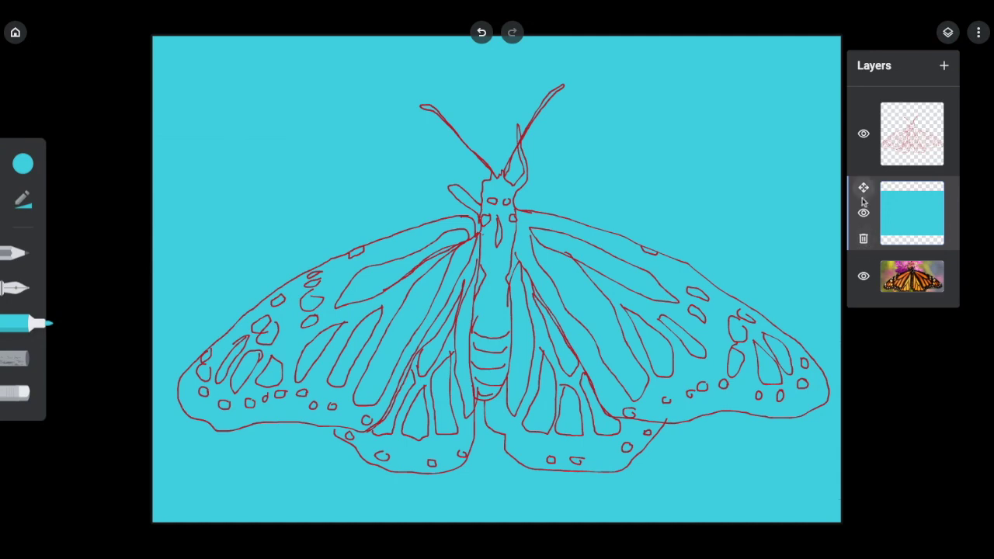
left_click(864, 212)
left_click(864, 212)
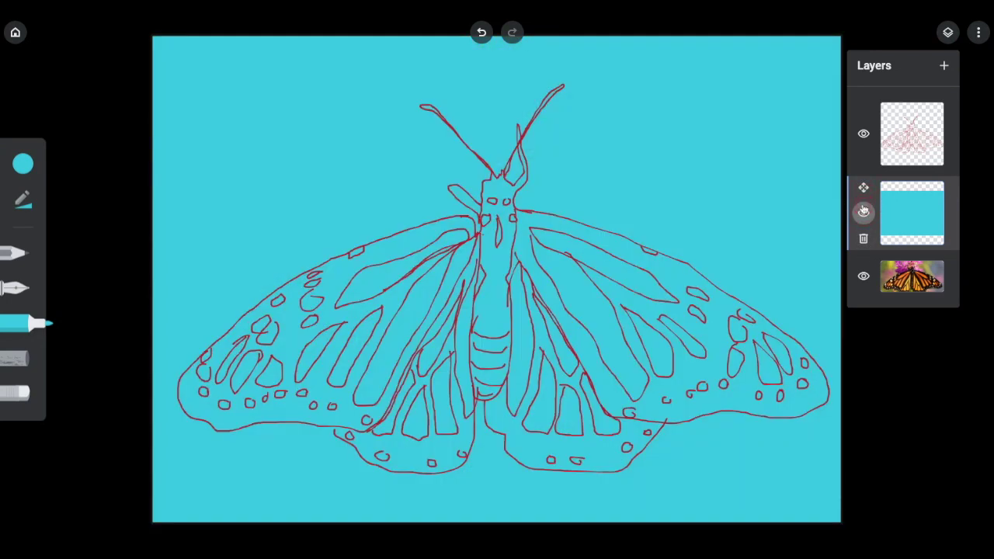
left_click(864, 278)
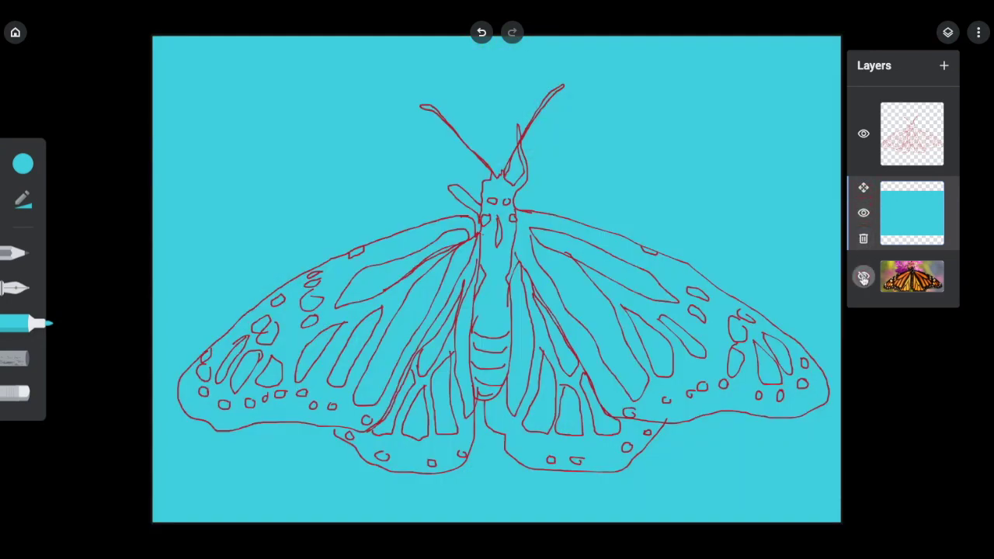
left_click(863, 213)
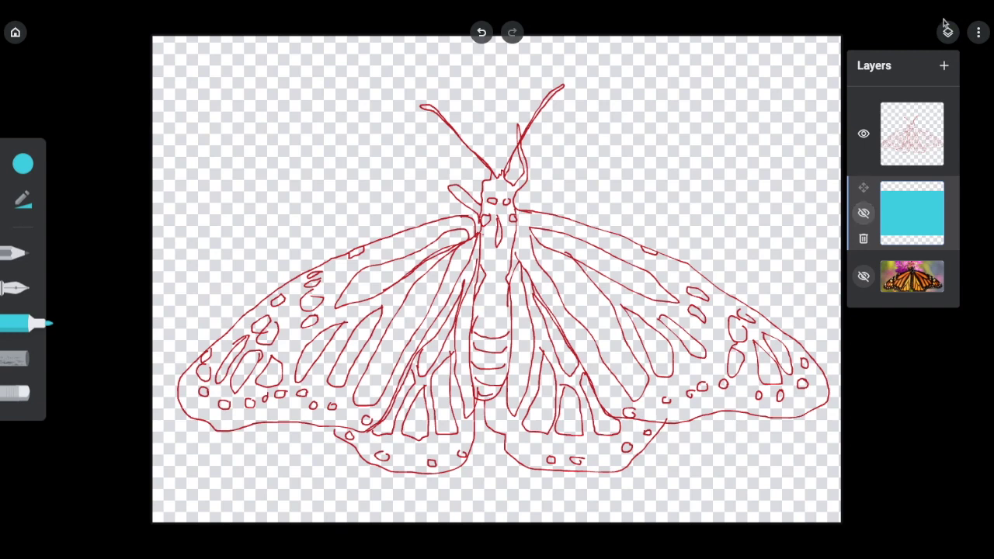
left_click(979, 32)
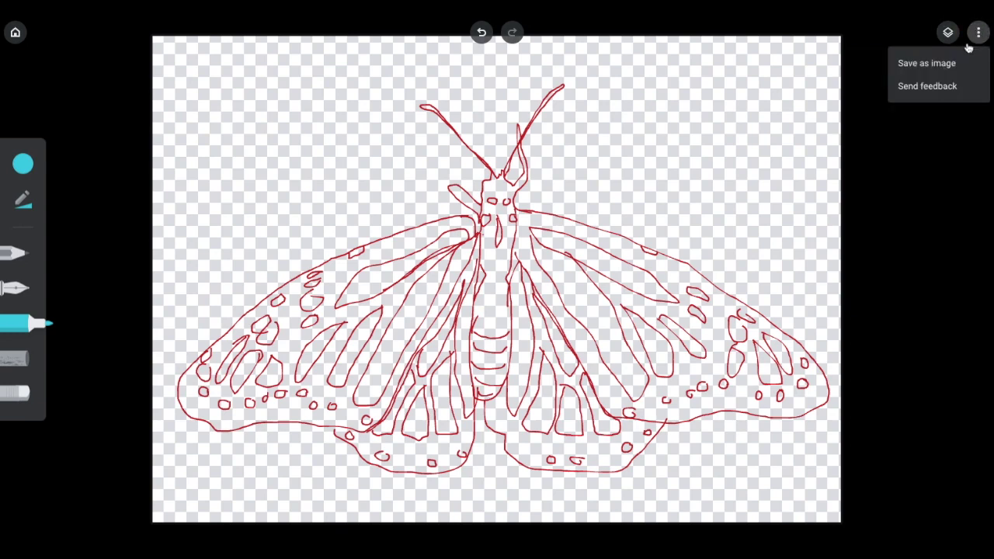
left_click(927, 62)
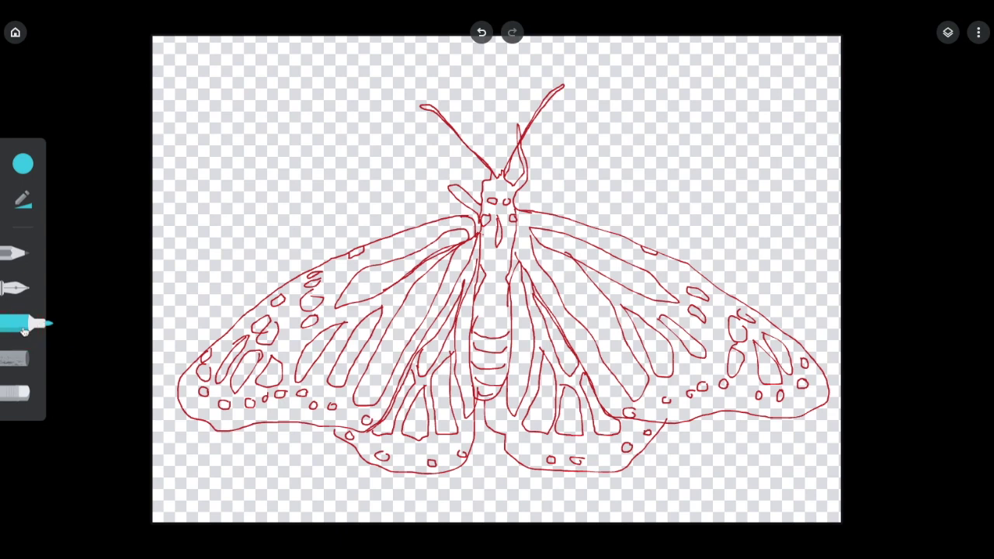
Step: Change the marker color to yellow from the palette and reduce its size
left_click(23, 163)
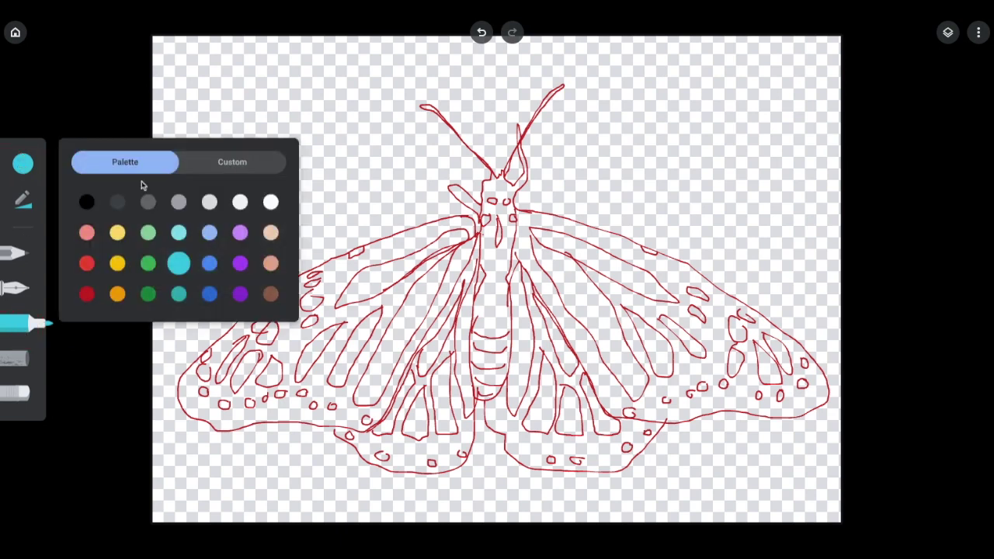
left_click(117, 263)
left_click(22, 199)
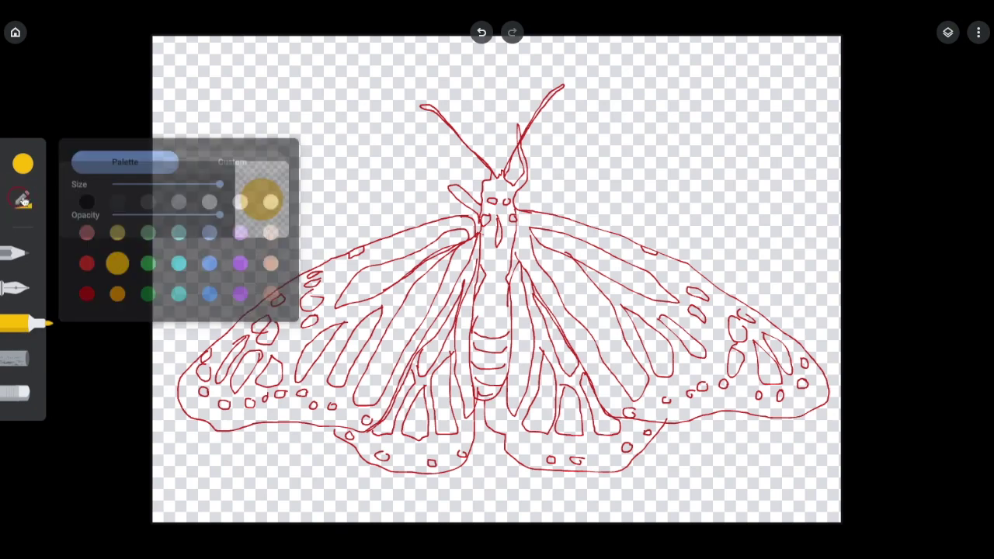
left_click_drag(213, 186, 140, 184)
Step: Add another new layer and move it directly beneath the contour line layer
left_click(948, 32)
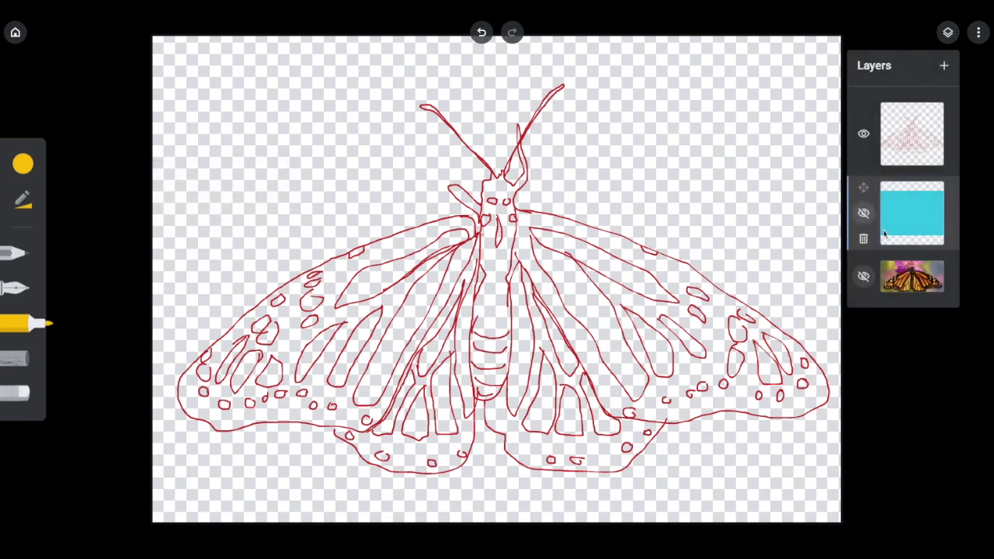
left_click(944, 65)
mouse_move(922, 144)
left_mouse_down()
mouse_move(921, 260)
mouse_move(898, 225)
left_mouse_up()
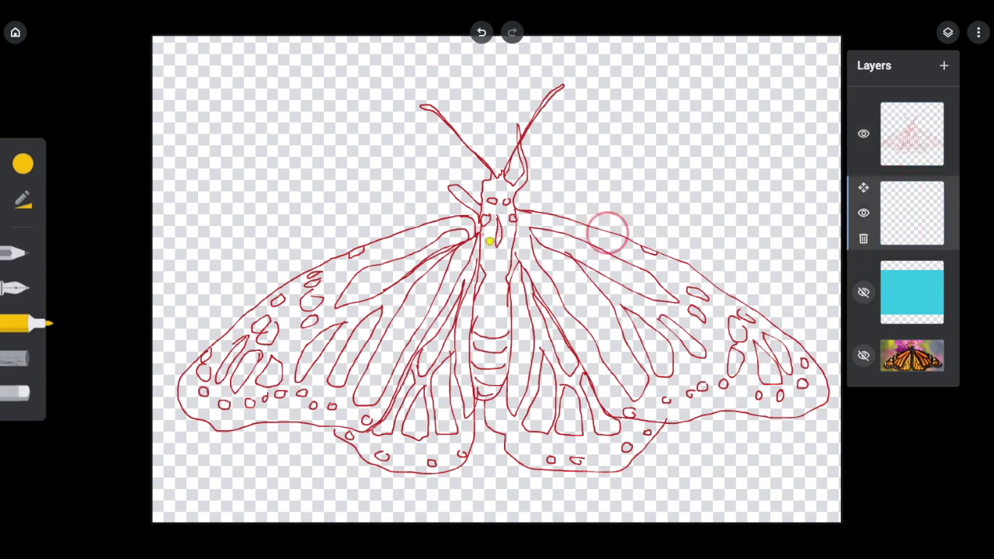
Step: Fill the long cells and two spots of the left forewing with yellow on the new layer
mouse_move(417, 258)
left_mouse_down()
mouse_move(368, 275)
mouse_move(342, 303)
mouse_move(467, 233)
mouse_move(449, 229)
left_mouse_up()
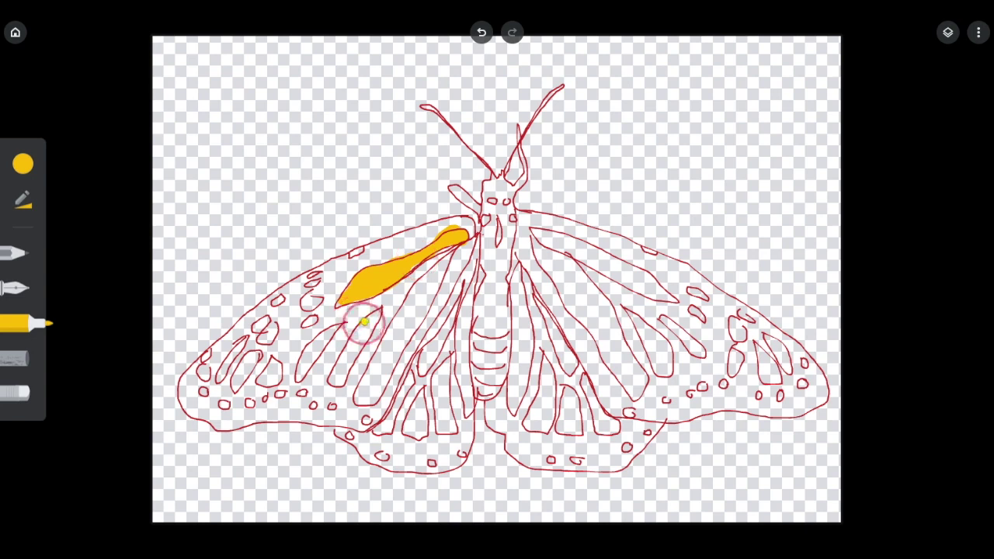
mouse_move(362, 330)
left_mouse_down()
mouse_move(376, 315)
mouse_move(333, 382)
mouse_move(377, 317)
left_mouse_up()
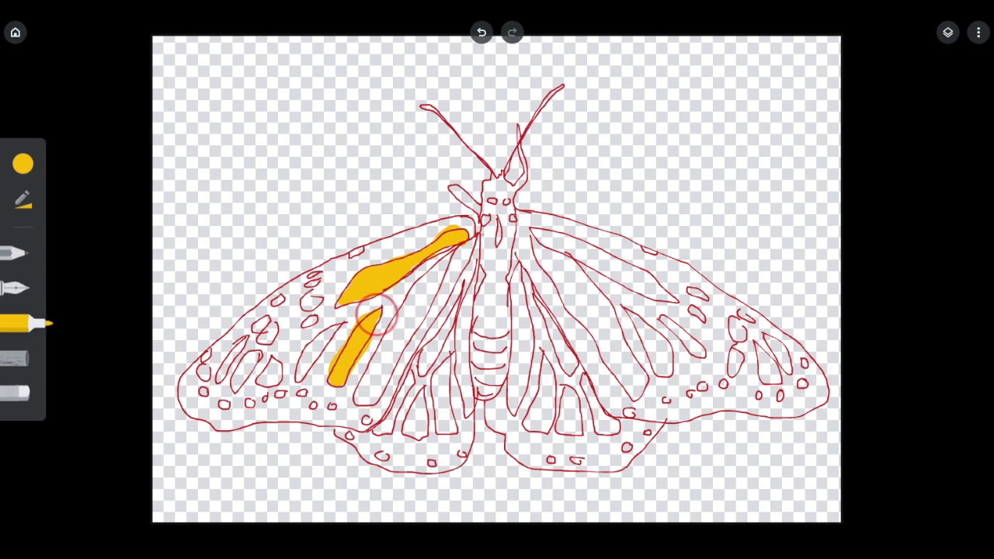
mouse_move(334, 322)
left_mouse_down()
mouse_move(300, 374)
mouse_move(317, 335)
mouse_move(305, 322)
mouse_move(314, 300)
left_mouse_up()
mouse_move(460, 239)
left_mouse_down()
mouse_move(374, 400)
mouse_move(361, 400)
left_mouse_up()
mouse_move(384, 357)
left_mouse_down()
mouse_move(441, 260)
mouse_move(406, 306)
mouse_move(372, 390)
mouse_move(405, 298)
mouse_move(371, 392)
left_mouse_up()
mouse_move(400, 341)
left_mouse_down()
mouse_move(423, 295)
mouse_move(365, 412)
mouse_move(345, 413)
mouse_move(326, 435)
mouse_move(392, 400)
mouse_move(351, 451)
left_mouse_up()
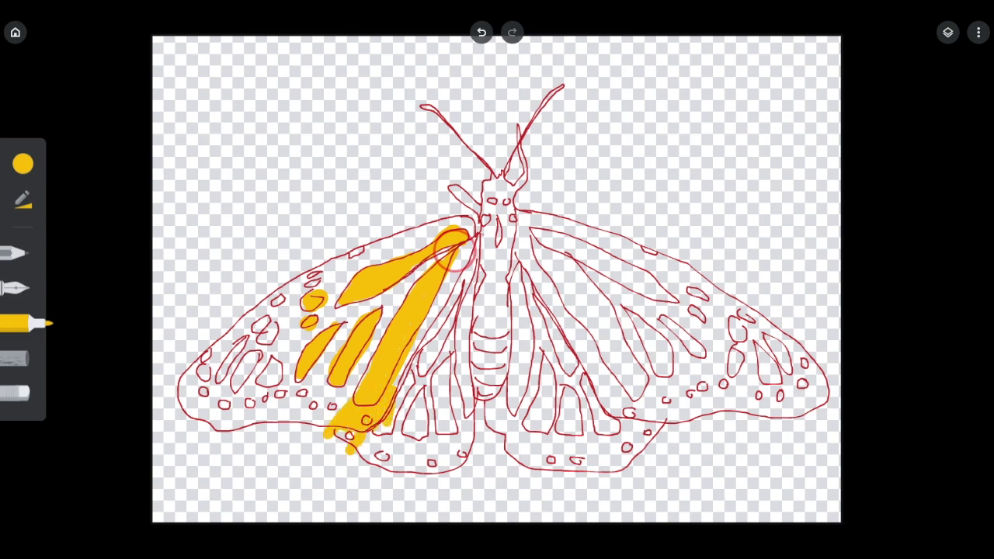
Step: Erase the yellow paint outside the contours near the left forewing's lower edge, the long cell and the upper spot
left_click(11, 394)
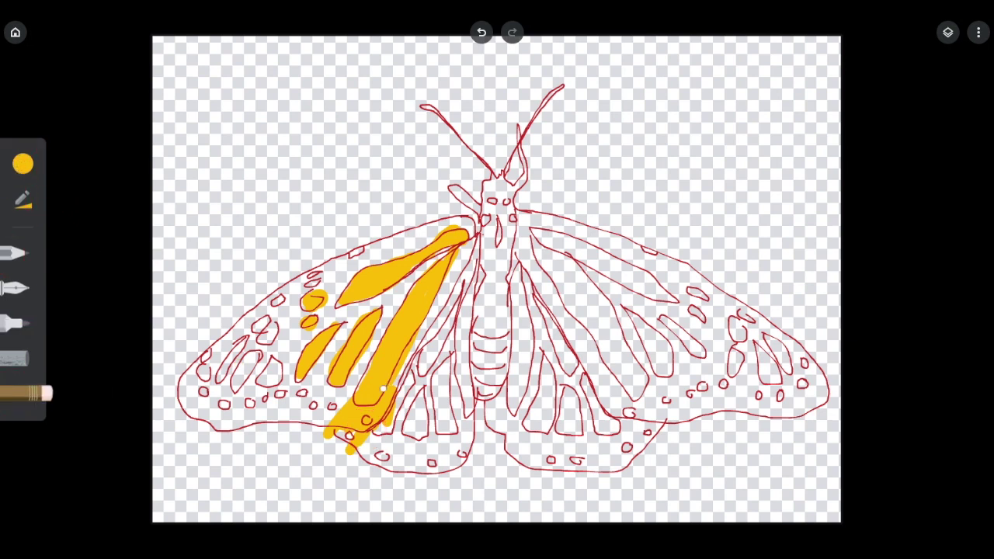
mouse_move(345, 403)
left_mouse_down()
mouse_move(368, 415)
mouse_move(392, 390)
mouse_move(386, 425)
mouse_move(334, 424)
mouse_move(357, 427)
mouse_move(326, 436)
left_mouse_up()
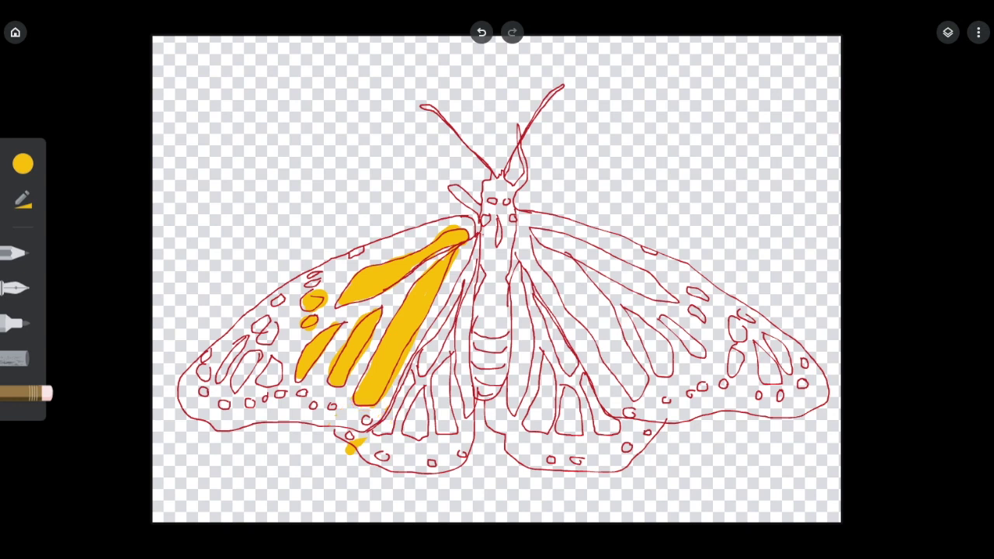
left_click_drag(346, 413, 360, 444)
left_click_drag(402, 362, 396, 379)
mouse_move(318, 290)
left_mouse_down()
mouse_move(309, 295)
mouse_move(318, 308)
left_mouse_up()
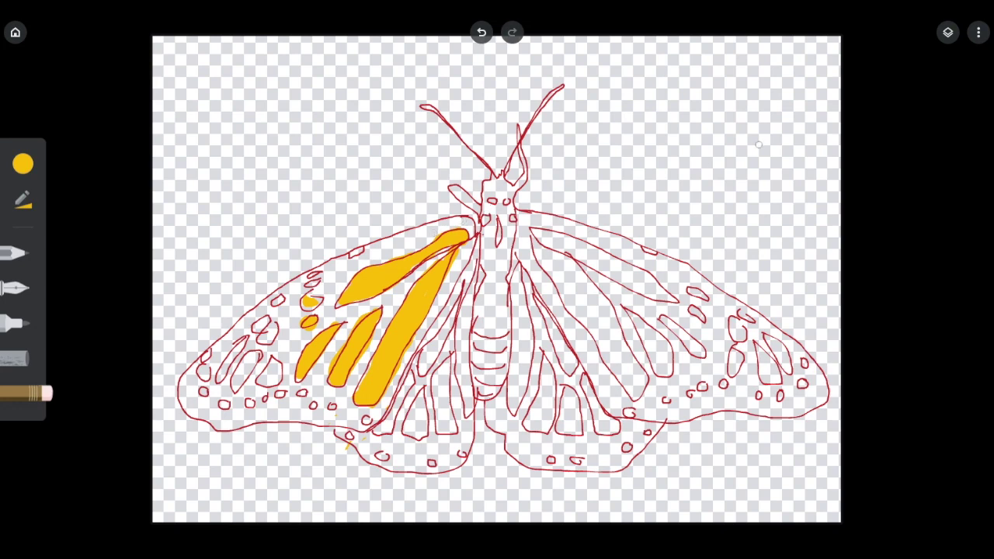
Step: Make the turquoise background layer visible again beneath the yellow fill
left_click(947, 33)
left_click(864, 294)
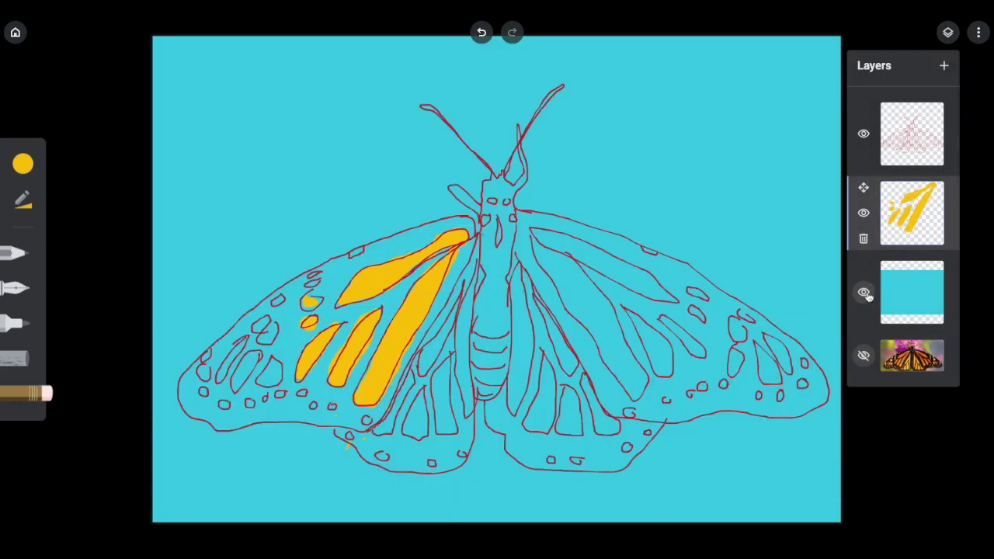